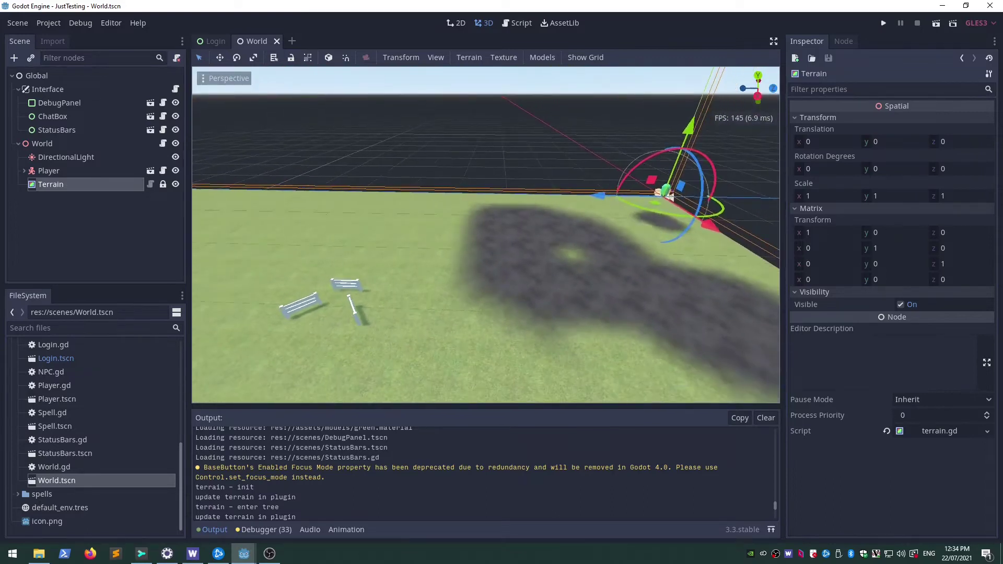
Set the terrain change brush to strength 13, size 4 and falloff 12, and test a stroke on the ground near the fences.
{"action": "right_click_drag", "start_coordinate": [479, 153], "coordinate": [466, 78]}
{"action": "left_click", "coordinate": [473, 57]}
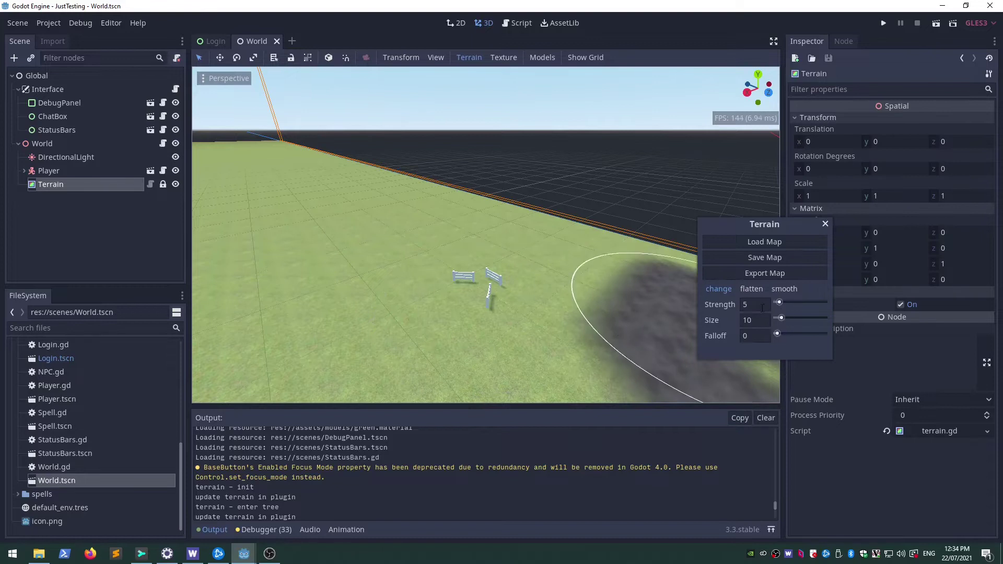
{"action": "mouse_move", "coordinate": [782, 318]}
{"action": "left_mouse_down"}
{"action": "mouse_move", "coordinate": [797, 318]}
{"action": "mouse_move", "coordinate": [773, 322]}
{"action": "mouse_move", "coordinate": [784, 302]}
{"action": "mouse_move", "coordinate": [783, 334]}
{"action": "left_mouse_up"}
{"action": "left_click_drag", "start_coordinate": [390, 262], "coordinate": [477, 271]}
{"action": "key", "text": "ctrl+z"}
Try raising the hillside with the change brush and undo the stroke.
{"action": "right_click_drag", "start_coordinate": [472, 255], "coordinate": [306, 194]}
{"action": "scroll", "coordinate": [472, 255], "scroll_direction": "up", "scroll_amount": 3}
{"action": "scroll", "coordinate": [502, 278], "scroll_direction": "up", "scroll_amount": 20}
{"action": "right_click_drag", "start_coordinate": [502, 278], "coordinate": [463, 290]}
{"action": "key", "text": "s"}
{"action": "right_click_drag", "start_coordinate": [199, 324], "coordinate": [198, 324]}
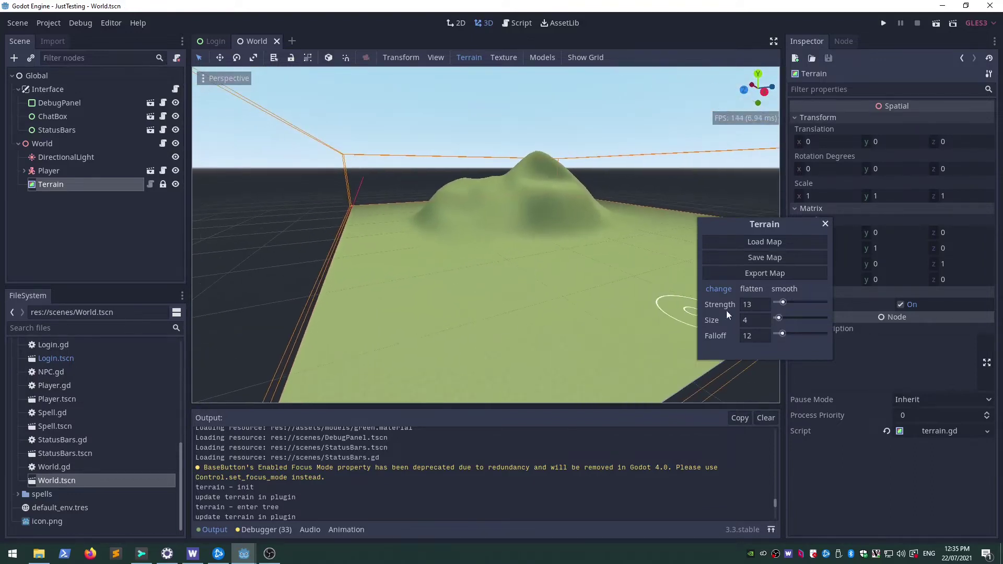
{"action": "left_click", "coordinate": [541, 187]}
{"action": "scroll", "coordinate": [502, 278], "scroll_direction": "up", "scroll_amount": 8}
{"action": "key", "text": "w"}
{"action": "mouse_move", "coordinate": [540, 188]}
{"action": "right_mouse_down"}
{"action": "mouse_move", "coordinate": [502, 278]}
{"action": "mouse_move", "coordinate": [544, 186]}
{"action": "right_mouse_up"}
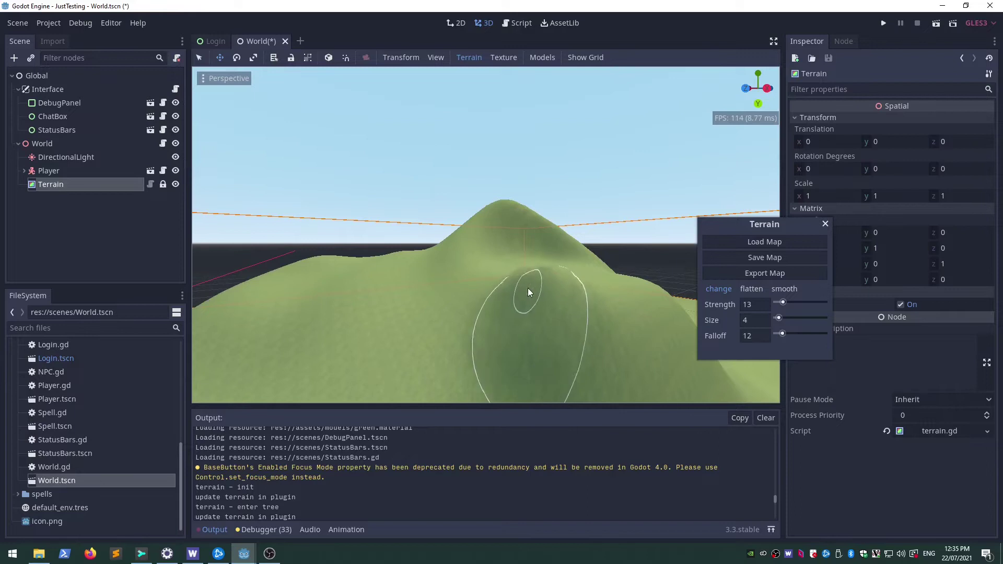
{"action": "mouse_move", "coordinate": [528, 280]}
{"action": "left_mouse_down"}
{"action": "mouse_move", "coordinate": [544, 273]}
{"action": "mouse_move", "coordinate": [538, 258]}
{"action": "mouse_move", "coordinate": [517, 260]}
{"action": "left_mouse_up"}
{"action": "key", "text": "ctrl+z"}
{"action": "key", "text": "ctrl+shift+z"}
{"action": "key", "text": "ctrl+z"}
Put the terrain brush in flatten mode and try a flattening stroke on the hillside.
{"action": "left_click", "coordinate": [748, 289]}
{"action": "mouse_move", "coordinate": [531, 286]}
{"action": "right_mouse_down"}
{"action": "mouse_move", "coordinate": [502, 275]}
{"action": "mouse_move", "coordinate": [469, 309]}
{"action": "right_mouse_up"}
{"action": "mouse_move", "coordinate": [469, 308]}
{"action": "left_mouse_down"}
{"action": "mouse_move", "coordinate": [468, 167]}
{"action": "mouse_move", "coordinate": [463, 208]}
{"action": "mouse_move", "coordinate": [509, 259]}
{"action": "left_mouse_up"}
{"action": "key", "text": "ctrl+z"}
Set the flatten brush to size 25 and falloff 0 and try a wider stroke across the hill.
{"action": "mouse_move", "coordinate": [783, 333]}
{"action": "left_mouse_down"}
{"action": "mouse_move", "coordinate": [767, 335]}
{"action": "mouse_move", "coordinate": [789, 318]}
{"action": "left_mouse_up"}
{"action": "mouse_move", "coordinate": [498, 253]}
{"action": "left_mouse_down"}
{"action": "mouse_move", "coordinate": [534, 150]}
{"action": "mouse_move", "coordinate": [578, 281]}
{"action": "left_mouse_up"}
{"action": "key", "text": "ctrl+z"}
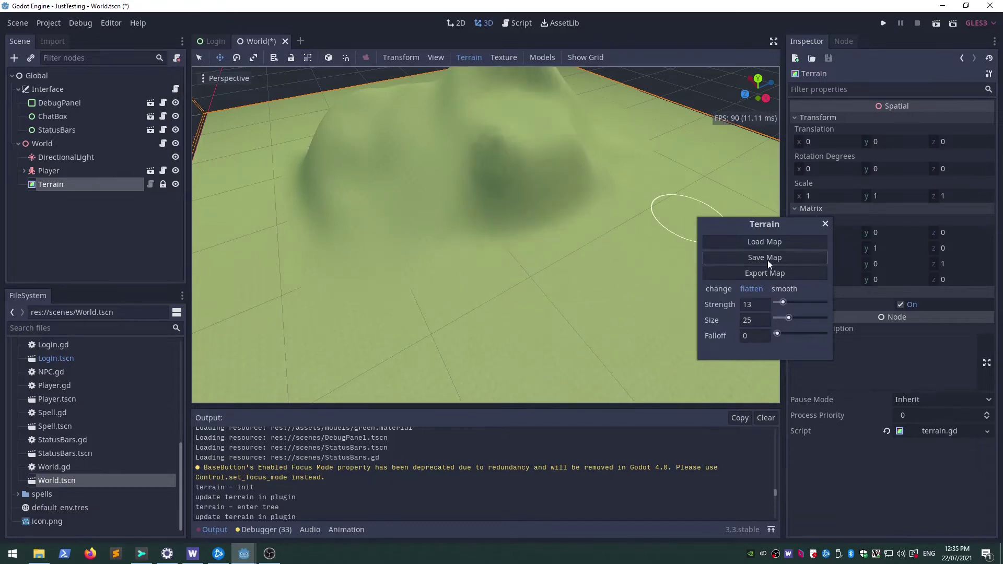
Try raising the front of the hill in change mode and softening it in smooth mode, undoing the result.
{"action": "left_click", "coordinate": [718, 289]}
{"action": "mouse_move", "coordinate": [428, 167]}
{"action": "left_mouse_down"}
{"action": "mouse_move", "coordinate": [462, 184]}
{"action": "mouse_move", "coordinate": [482, 170]}
{"action": "mouse_move", "coordinate": [435, 194]}
{"action": "mouse_move", "coordinate": [410, 182]}
{"action": "mouse_move", "coordinate": [410, 153]}
{"action": "mouse_move", "coordinate": [502, 169]}
{"action": "mouse_move", "coordinate": [479, 231]}
{"action": "mouse_move", "coordinate": [382, 198]}
{"action": "mouse_move", "coordinate": [438, 238]}
{"action": "mouse_move", "coordinate": [500, 134]}
{"action": "mouse_move", "coordinate": [463, 202]}
{"action": "left_mouse_up"}
{"action": "left_click", "coordinate": [784, 289]}
{"action": "mouse_move", "coordinate": [463, 202]}
{"action": "right_mouse_down"}
{"action": "mouse_move", "coordinate": [454, 175]}
{"action": "mouse_move", "coordinate": [463, 203]}
{"action": "right_mouse_up"}
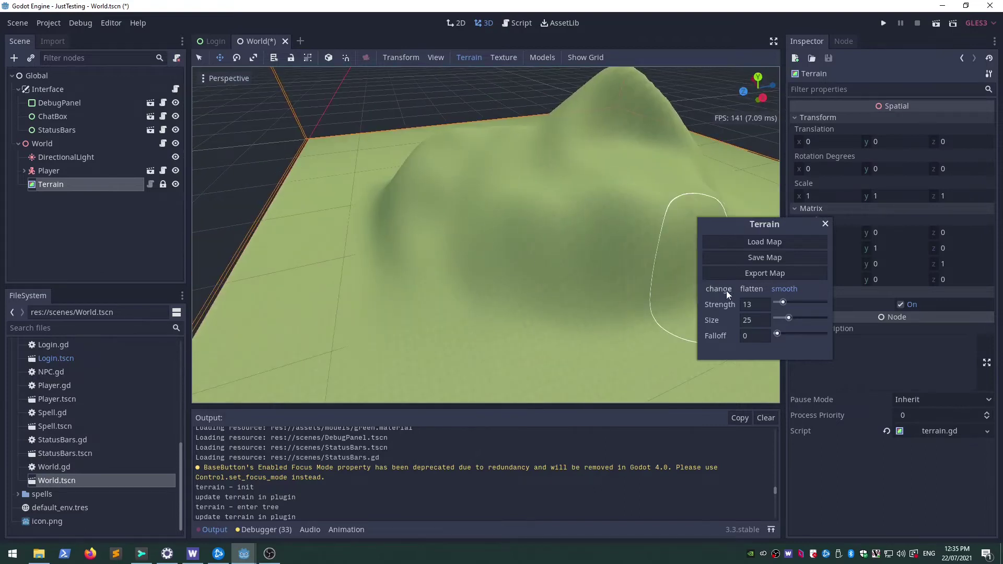
{"action": "key", "text": "ctrl+z"}
{"action": "key", "text": "ctrl+shift+z"}
{"action": "key", "text": "ctrl+z"}
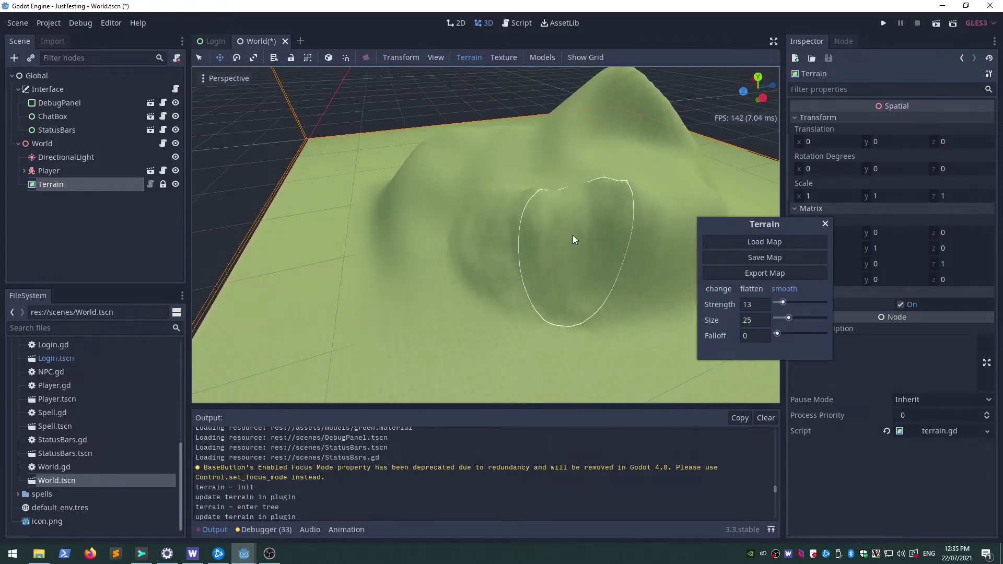
Display the grid overlay across the terrain and hill.
{"action": "mouse_move", "coordinate": [574, 235]}
{"action": "right_mouse_down"}
{"action": "mouse_move", "coordinate": [590, 261]}
{"action": "mouse_move", "coordinate": [588, 251]}
{"action": "right_mouse_up"}
{"action": "right_click_drag", "start_coordinate": [499, 249], "coordinate": [636, 123]}
{"action": "left_click", "coordinate": [582, 58]}
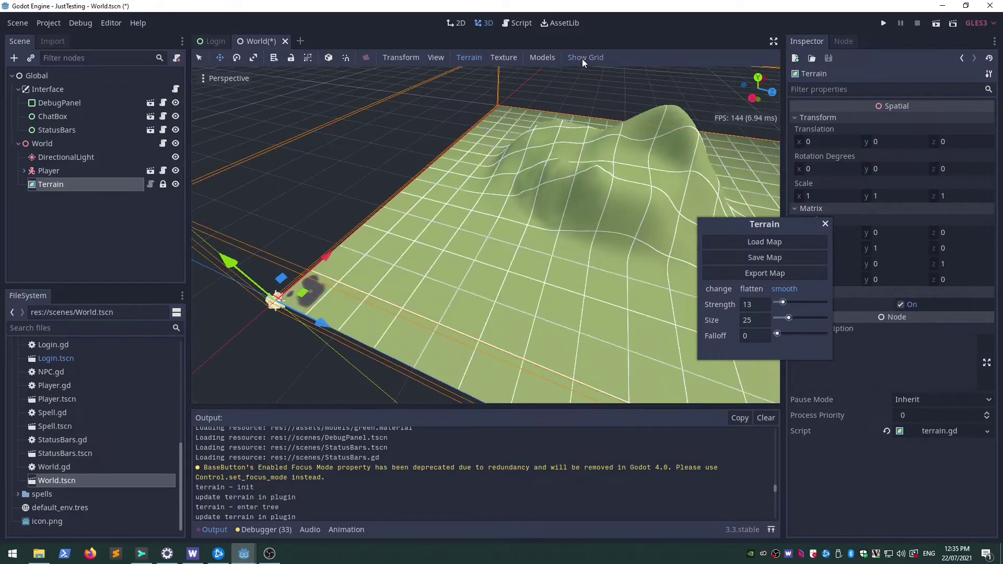
{"action": "left_click", "coordinate": [582, 58]}
{"action": "left_click", "coordinate": [586, 56]}
Smooth the hill's lower slope with the grid displayed, and hide the grid.
{"action": "mouse_move", "coordinate": [502, 271]}
{"action": "right_mouse_down"}
{"action": "mouse_move", "coordinate": [500, 280]}
{"action": "mouse_move", "coordinate": [525, 235]}
{"action": "right_mouse_up"}
{"action": "key", "text": "w"}
{"action": "left_click_drag", "start_coordinate": [525, 235], "coordinate": [448, 234]}
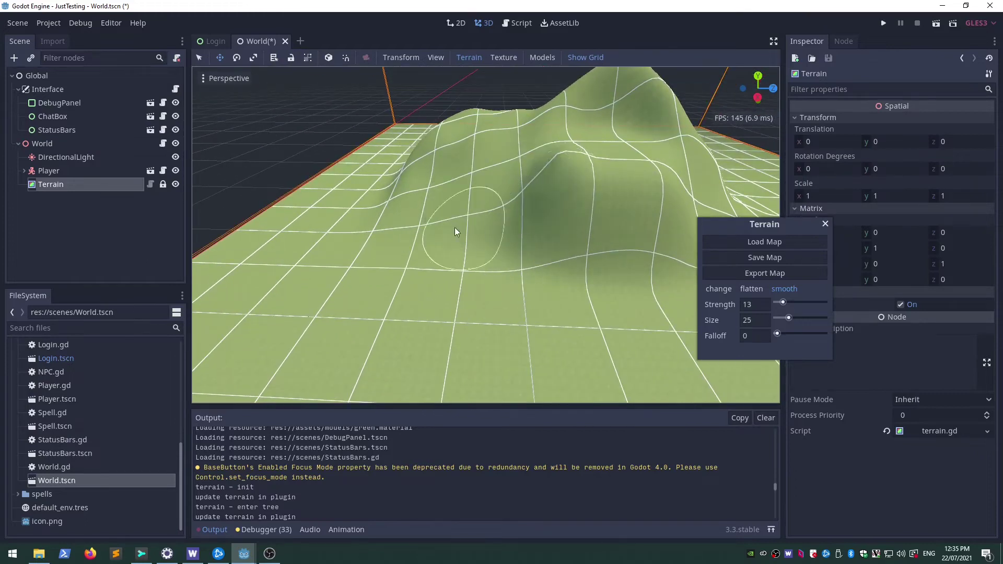
{"action": "mouse_move", "coordinate": [448, 233]}
{"action": "right_mouse_down"}
{"action": "mouse_move", "coordinate": [506, 289]}
{"action": "mouse_move", "coordinate": [529, 285]}
{"action": "mouse_move", "coordinate": [529, 261]}
{"action": "mouse_move", "coordinate": [493, 290]}
{"action": "mouse_move", "coordinate": [528, 214]}
{"action": "mouse_move", "coordinate": [515, 209]}
{"action": "mouse_move", "coordinate": [539, 256]}
{"action": "right_mouse_up"}
{"action": "left_click", "coordinate": [581, 59]}
Switch to the terrain texture tool and examine the dark painted patches near the terrain's corner.
{"action": "left_click", "coordinate": [501, 63]}
{"action": "right_click_drag", "start_coordinate": [516, 157], "coordinate": [617, 170]}
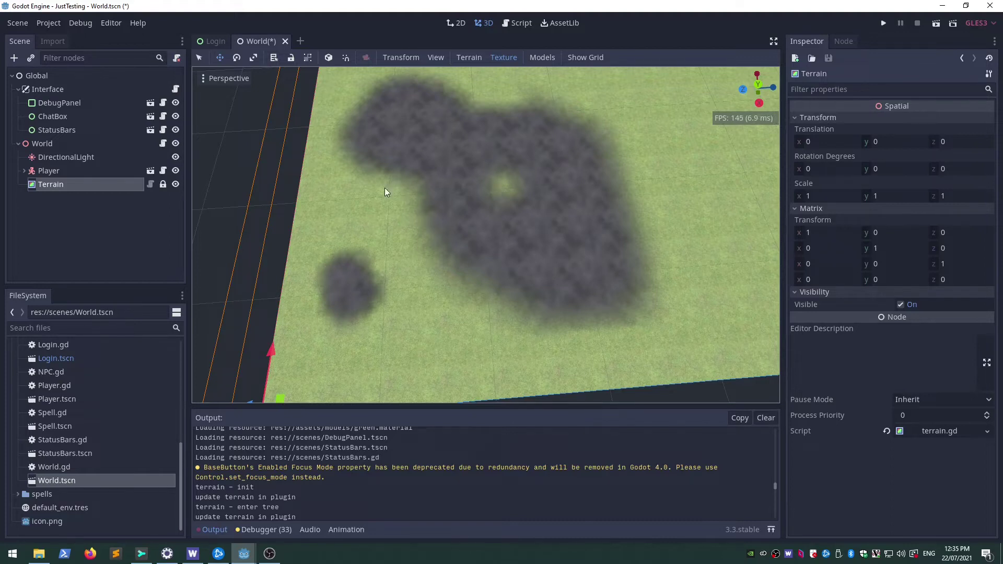
{"action": "right_click_drag", "start_coordinate": [482, 194], "coordinate": [482, 194]}
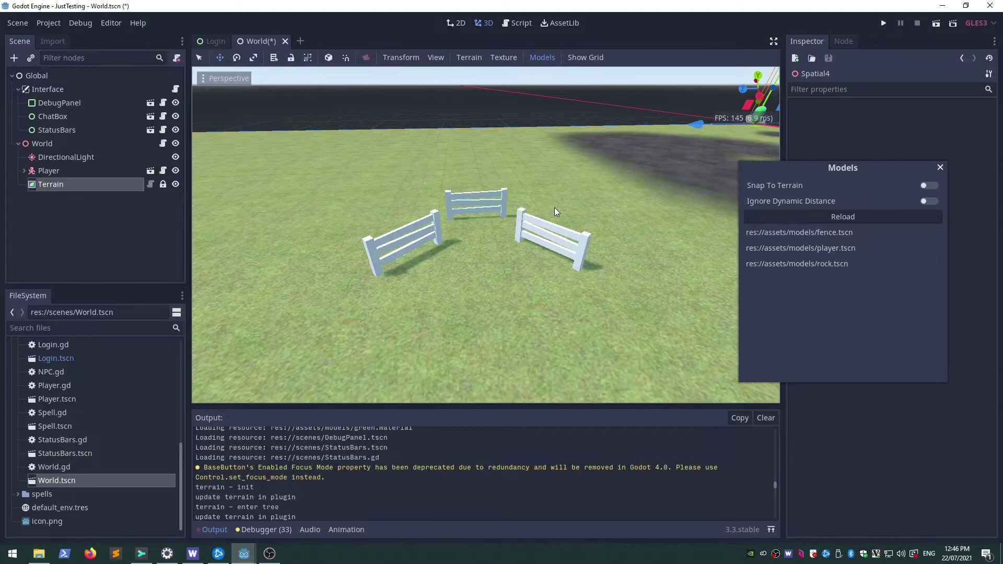
Place another fence.tscn model on the grass beside the three existing fences.
{"action": "key", "text": "w"}
{"action": "mouse_move", "coordinate": [561, 140]}
{"action": "right_mouse_down"}
{"action": "mouse_move", "coordinate": [561, 162]}
{"action": "mouse_move", "coordinate": [553, 139]}
{"action": "right_mouse_up"}
{"action": "key", "text": "s"}
{"action": "key", "text": "w"}
{"action": "key", "text": "s"}
{"action": "right_click_drag", "start_coordinate": [512, 270], "coordinate": [512, 271]}
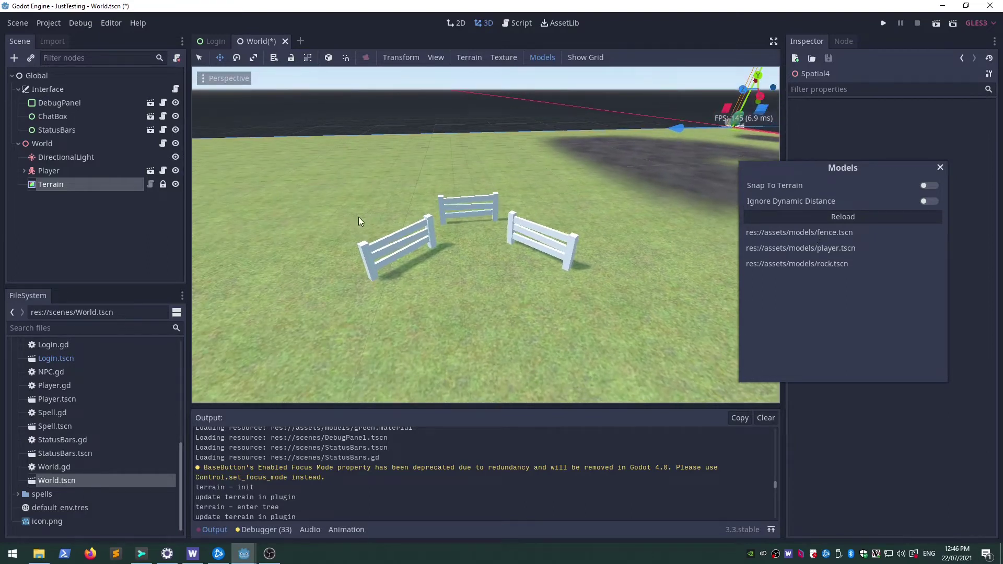
{"action": "left_click", "coordinate": [834, 235]}
{"action": "left_click", "coordinate": [294, 241]}
Switch to select mode and move the new fence across the grass, away from the other fences.
{"action": "right_click_drag", "start_coordinate": [293, 240], "coordinate": [338, 218]}
{"action": "key", "text": "q"}
{"action": "left_click_drag", "start_coordinate": [469, 326], "coordinate": [506, 319]}
{"action": "right_click_drag", "start_coordinate": [537, 270], "coordinate": [538, 270]}
{"action": "key", "text": "s"}
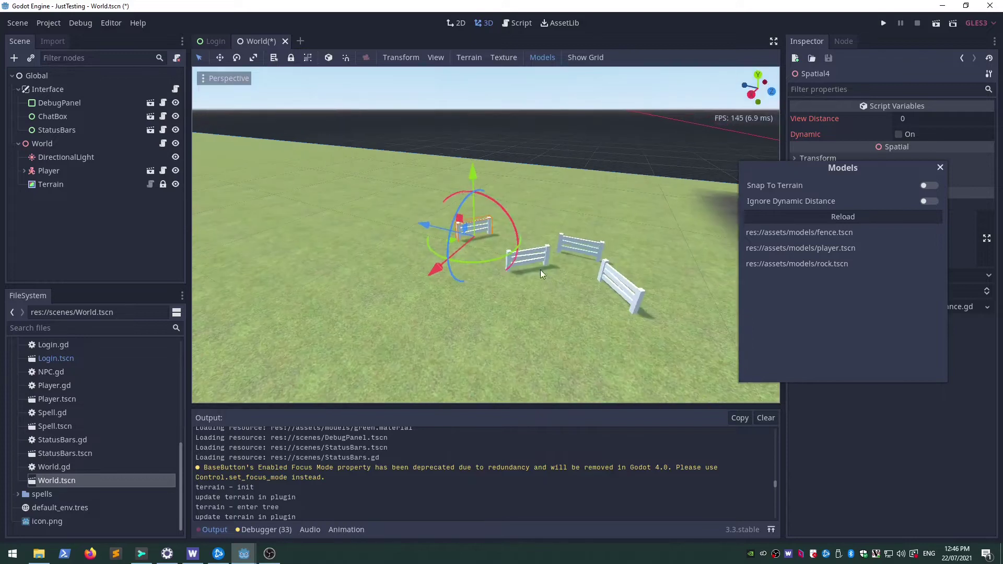
{"action": "left_click_drag", "start_coordinate": [475, 230], "coordinate": [443, 227]}
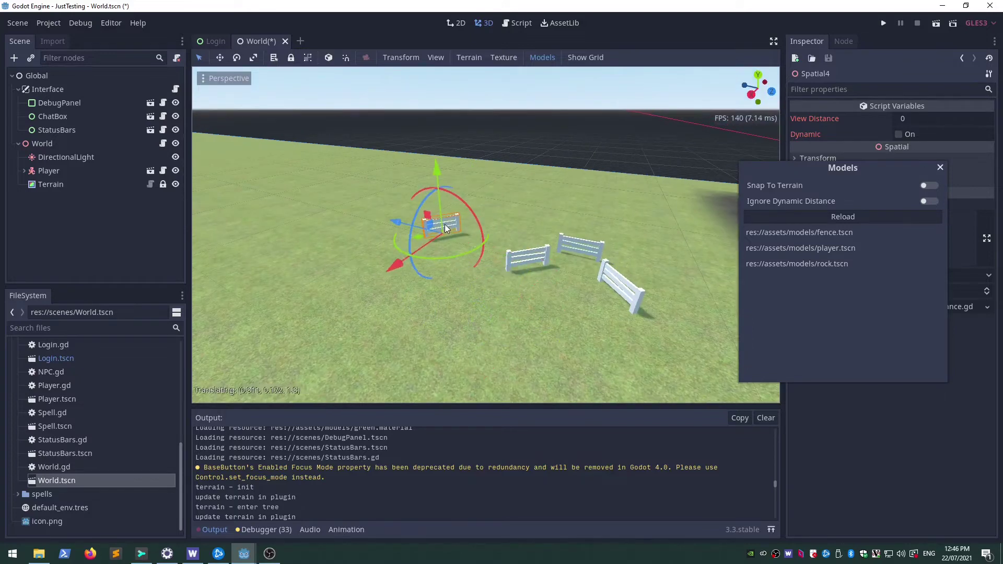
Toggle Snap To Terrain on and back off, and move the new fence freely away from the group.
{"action": "left_click", "coordinate": [929, 186]}
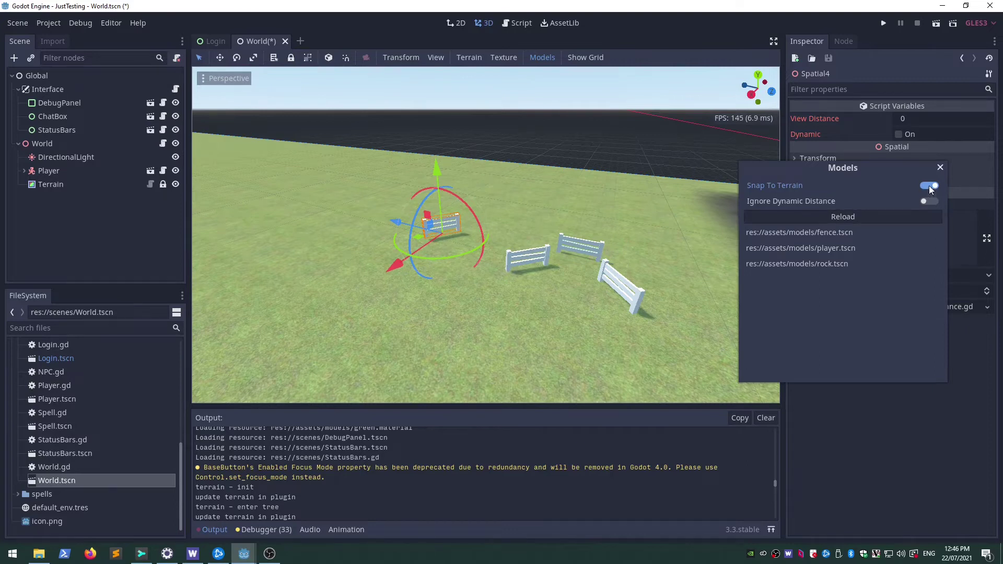
{"action": "left_click", "coordinate": [930, 186]}
{"action": "left_click_drag", "start_coordinate": [448, 226], "coordinate": [384, 198]}
Enable Snap To Terrain, move the new fence back beside the other fences, and disable the snapping.
{"action": "left_click", "coordinate": [927, 185]}
{"action": "left_click", "coordinate": [403, 288]}
{"action": "left_click_drag", "start_coordinate": [374, 200], "coordinate": [446, 262]}
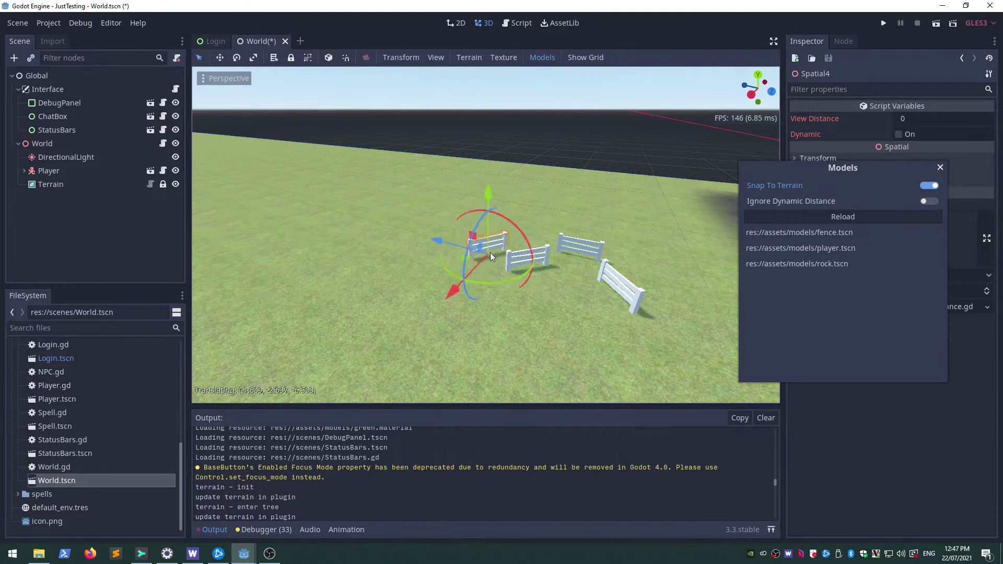
{"action": "left_click_drag", "start_coordinate": [495, 251], "coordinate": [476, 268]}
{"action": "left_click", "coordinate": [929, 186]}
Move the Models window clear of the properties and clear the model selection.
{"action": "left_click", "coordinate": [542, 223]}
{"action": "right_click_drag", "start_coordinate": [542, 222], "coordinate": [604, 221]}
{"action": "key", "text": "s"}
{"action": "key", "text": "w"}
{"action": "left_click", "coordinate": [496, 261]}
{"action": "left_click_drag", "start_coordinate": [839, 181], "coordinate": [723, 261]}
{"action": "left_click", "coordinate": [394, 249]}
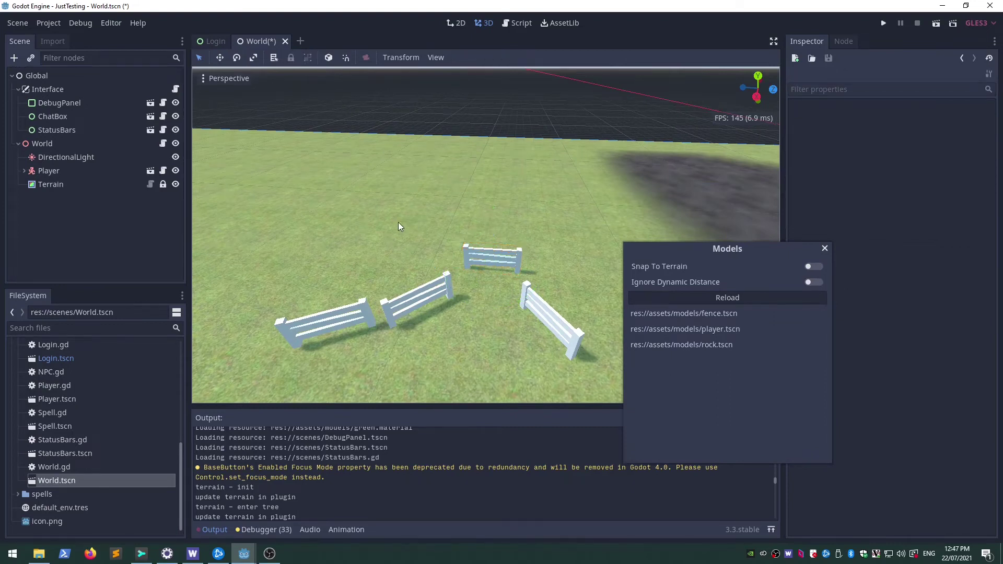
{"action": "right_click_drag", "start_coordinate": [398, 222], "coordinate": [215, 209]}
{"action": "right_click_drag", "start_coordinate": [365, 207], "coordinate": [387, 150]}
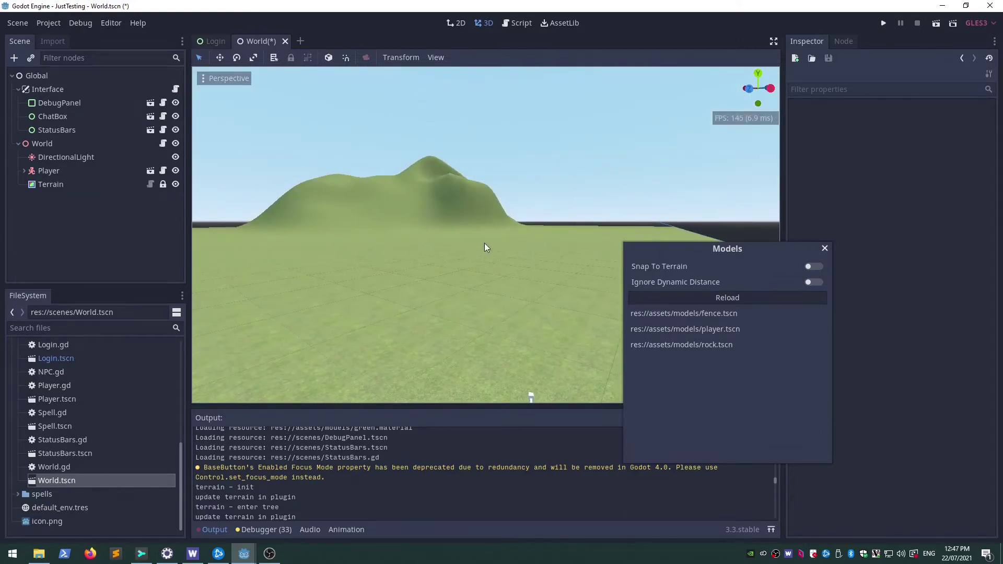
{"action": "right_click_drag", "start_coordinate": [426, 224], "coordinate": [417, 204]}
{"action": "key", "text": "w"}
{"action": "right_click_drag", "start_coordinate": [468, 262], "coordinate": [475, 261]}
{"action": "right_click_drag", "start_coordinate": [470, 300], "coordinate": [431, 297]}
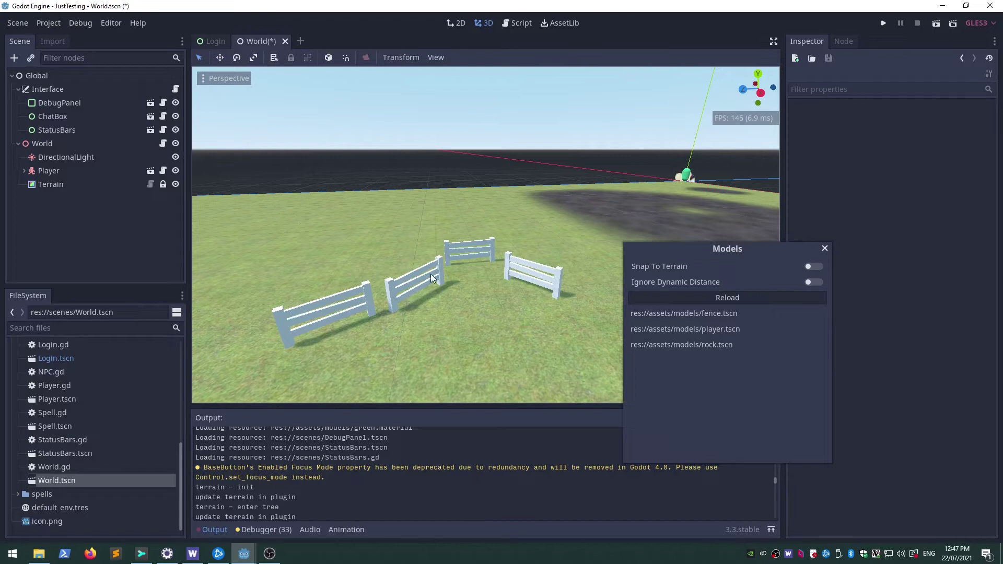
Inspect the properties of the two far fences, toggling Dynamic off and back on for the one nearest the Models window.
{"action": "left_click", "coordinate": [477, 250]}
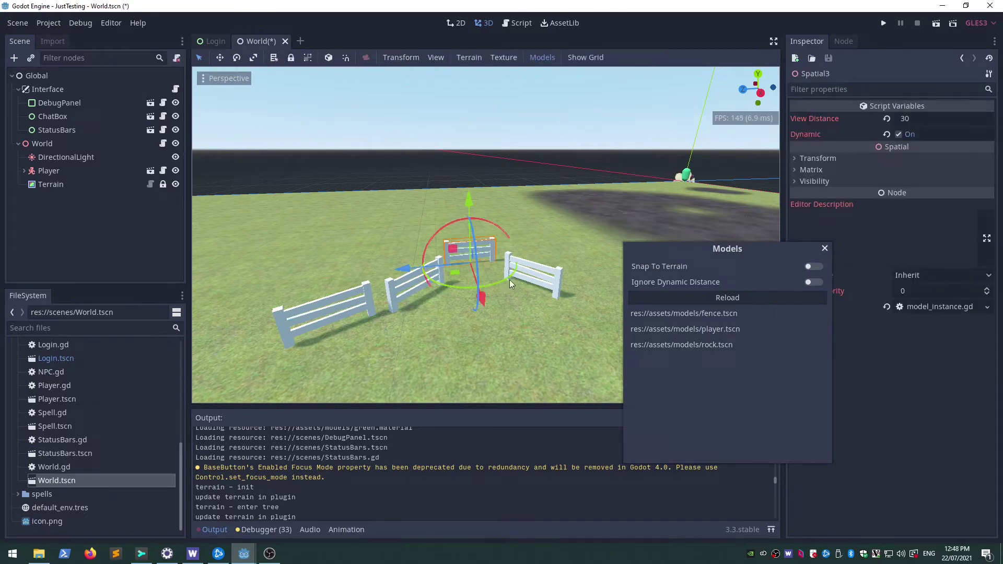
{"action": "left_click", "coordinate": [544, 282]}
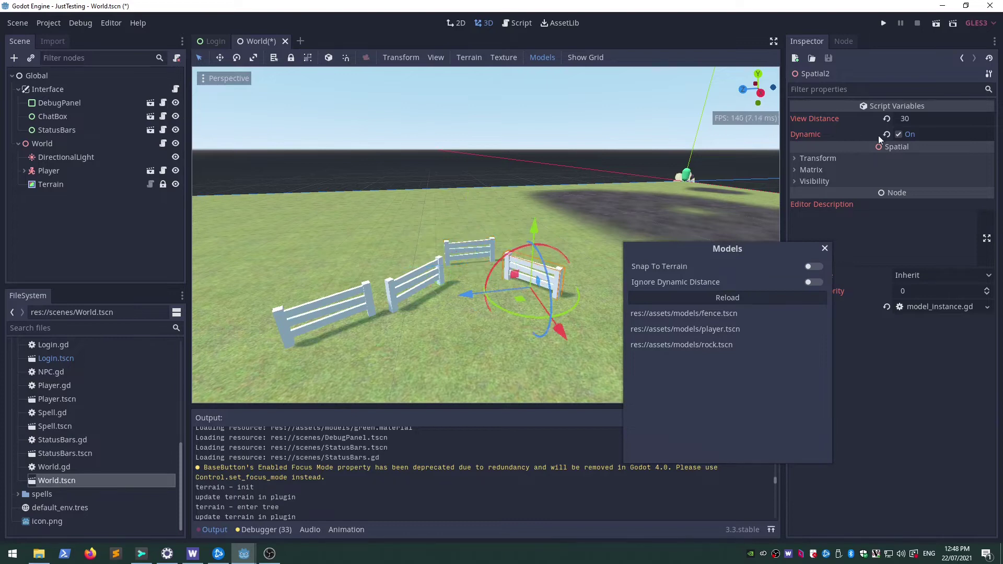
{"action": "left_click", "coordinate": [900, 133]}
{"action": "left_click", "coordinate": [899, 133]}
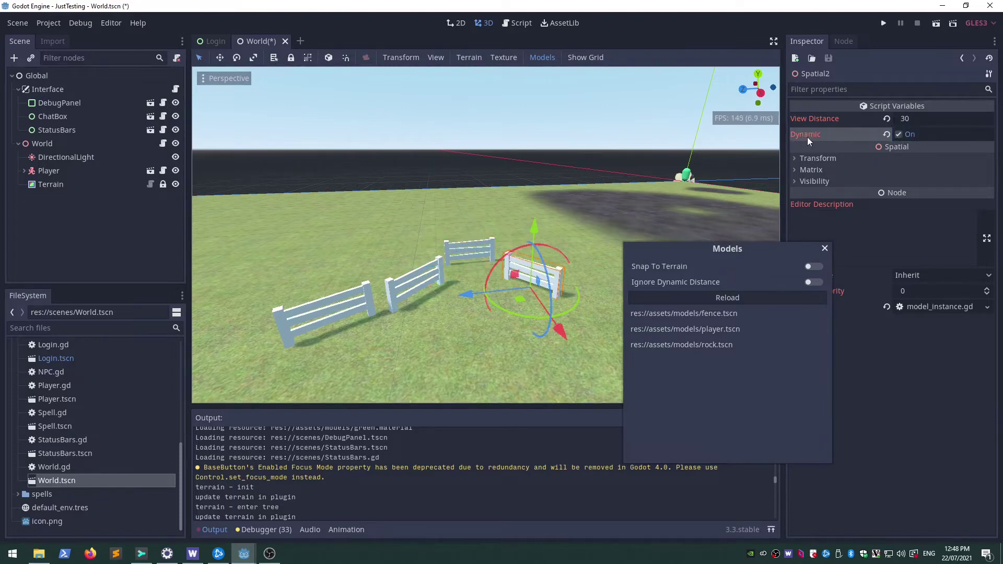
Examine how the dynamic fences behave as the camera moves away from them and back.
{"action": "key", "text": "e"}
{"action": "mouse_move", "coordinate": [486, 235]}
{"action": "right_mouse_down"}
{"action": "mouse_move", "coordinate": [486, 339]}
{"action": "mouse_move", "coordinate": [492, 254]}
{"action": "mouse_move", "coordinate": [478, 241]}
{"action": "right_mouse_up"}
{"action": "key", "text": "w"}
{"action": "key", "text": "s"}
{"action": "key", "text": "s"}
{"action": "key", "text": "w"}
{"action": "key", "text": "s"}
{"action": "scroll", "coordinate": [486, 235], "scroll_direction": "up", "scroll_amount": 5}
{"action": "key", "text": "w"}
Check the View Distance and Dynamic properties of the newly placed fence and select the fence at the opposite end.
{"action": "left_click", "coordinate": [427, 279]}
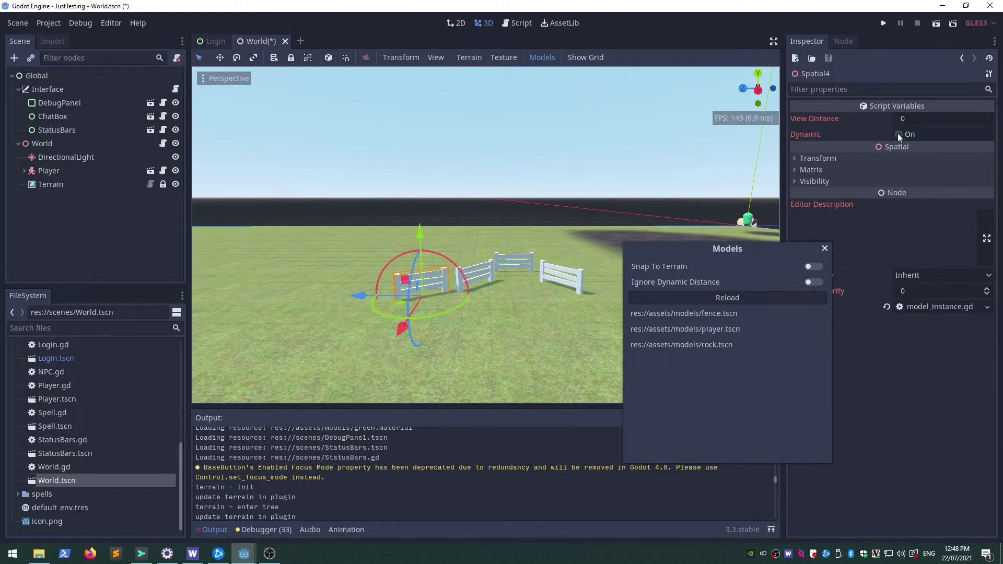
{"action": "right_click_drag", "start_coordinate": [454, 227], "coordinate": [406, 322]}
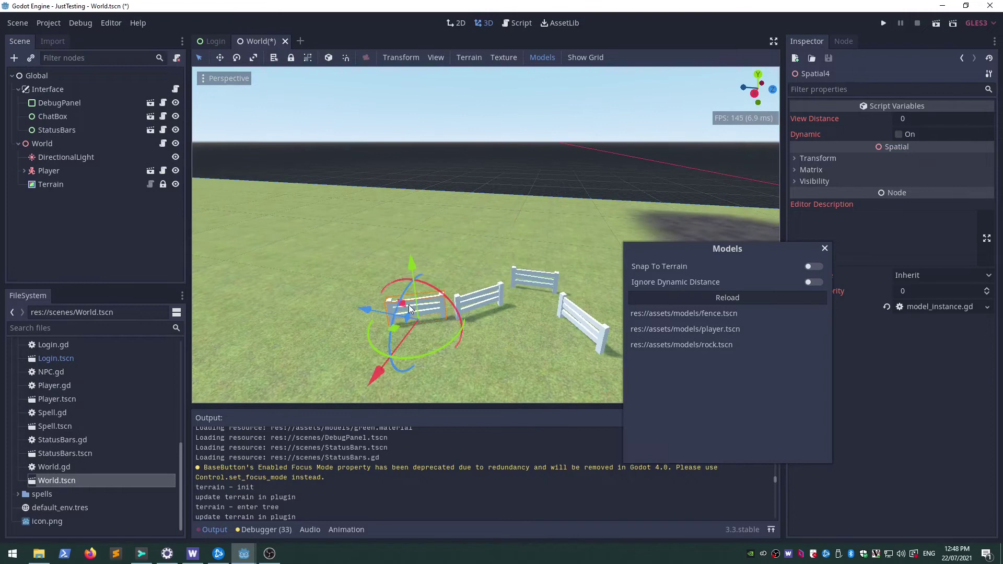
{"action": "left_click", "coordinate": [583, 324]}
{"action": "right_click_drag", "start_coordinate": [437, 282], "coordinate": [515, 237]}
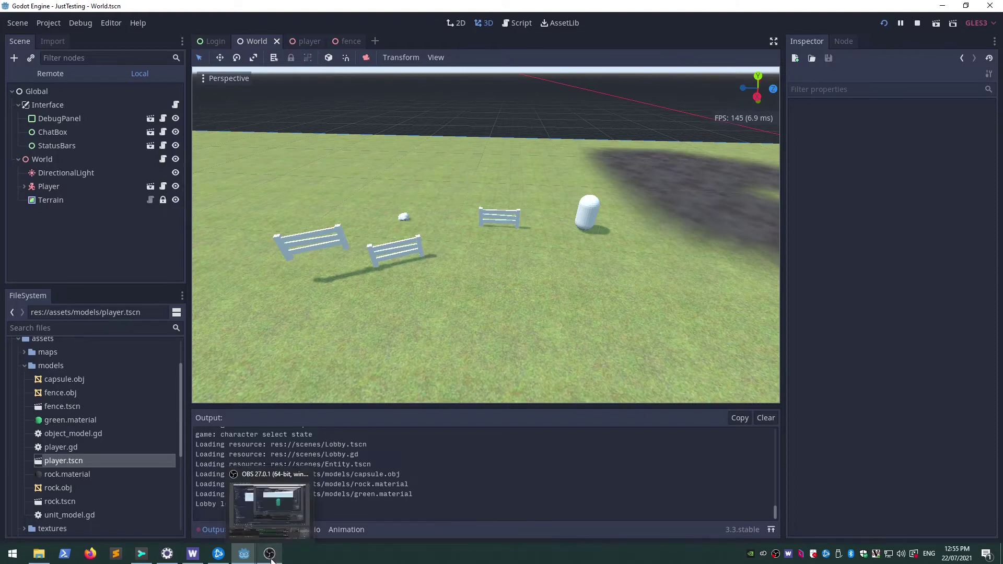
Switch to the running JustTesting (DEBUG) game window and zoom its camera out around the green character.
{"action": "mouse_move", "coordinate": [248, 561]}
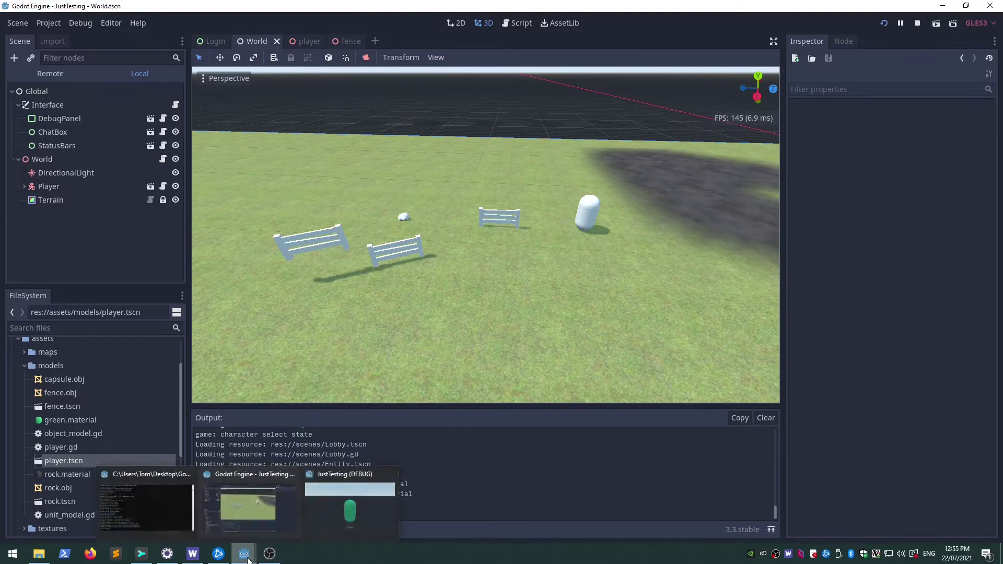
{"action": "left_click", "coordinate": [350, 509]}
{"action": "left_click", "coordinate": [506, 466]}
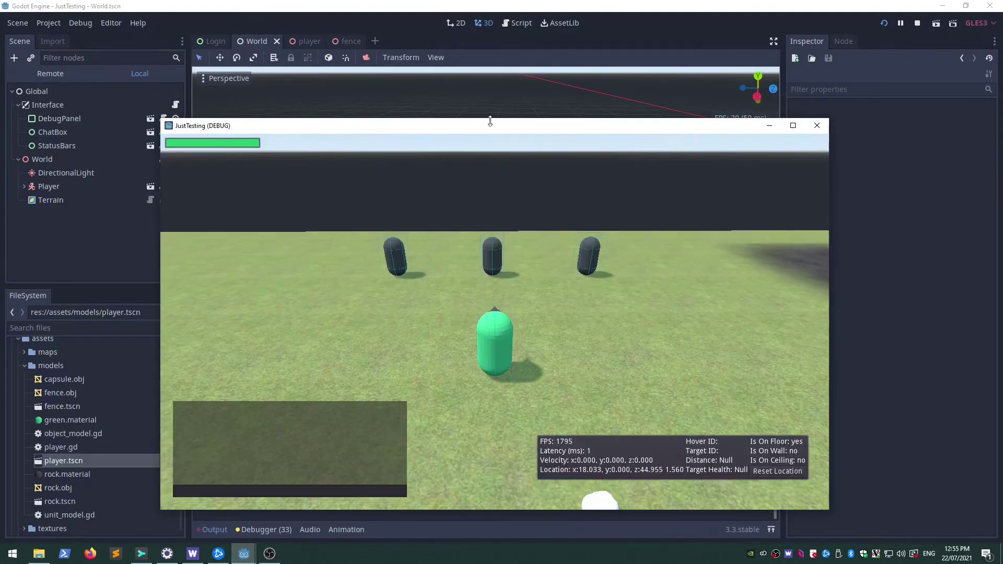
{"action": "left_click_drag", "start_coordinate": [494, 126], "coordinate": [511, 139]}
{"action": "scroll", "coordinate": [514, 313], "scroll_direction": "down", "scroll_amount": 6}
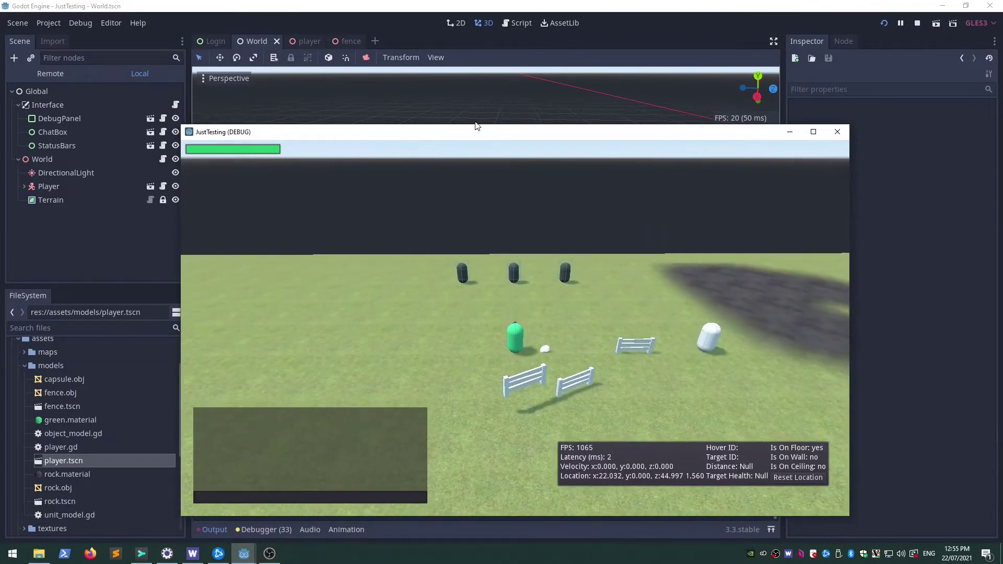
Zoom the game camera back in and walk the green character around in front of the three dark capsules.
{"action": "left_click_drag", "start_coordinate": [477, 133], "coordinate": [500, 126]}
{"action": "scroll", "coordinate": [537, 320], "scroll_direction": "up", "scroll_amount": 5}
{"action": "right_click_drag", "start_coordinate": [537, 319], "coordinate": [559, 324]}
{"action": "key", "text": "w"}
{"action": "key", "text": "a"}
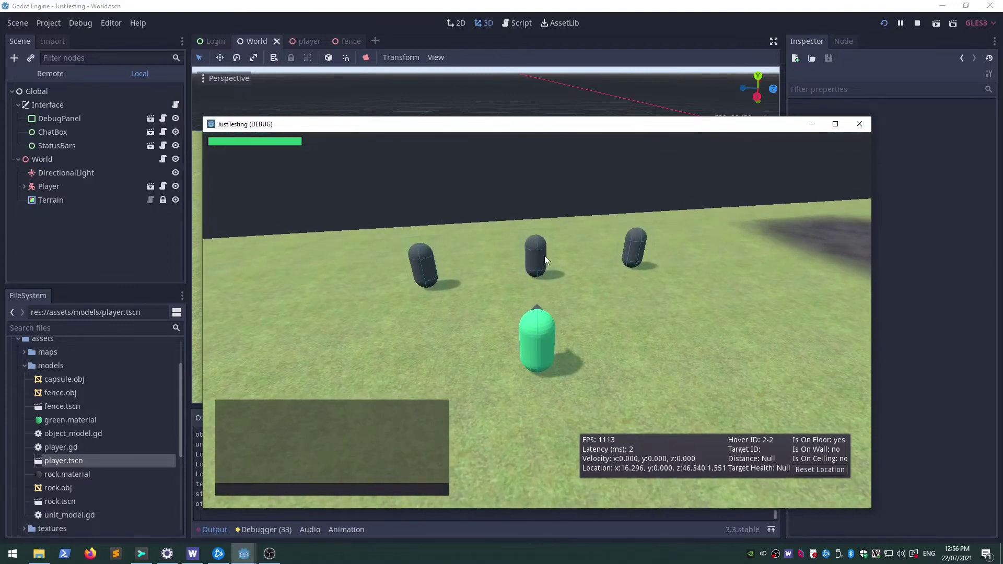
{"action": "key", "text": "w"}
{"action": "key", "text": "d"}
{"action": "right_click_drag", "start_coordinate": [542, 257], "coordinate": [587, 277]}
{"action": "key", "text": "w"}
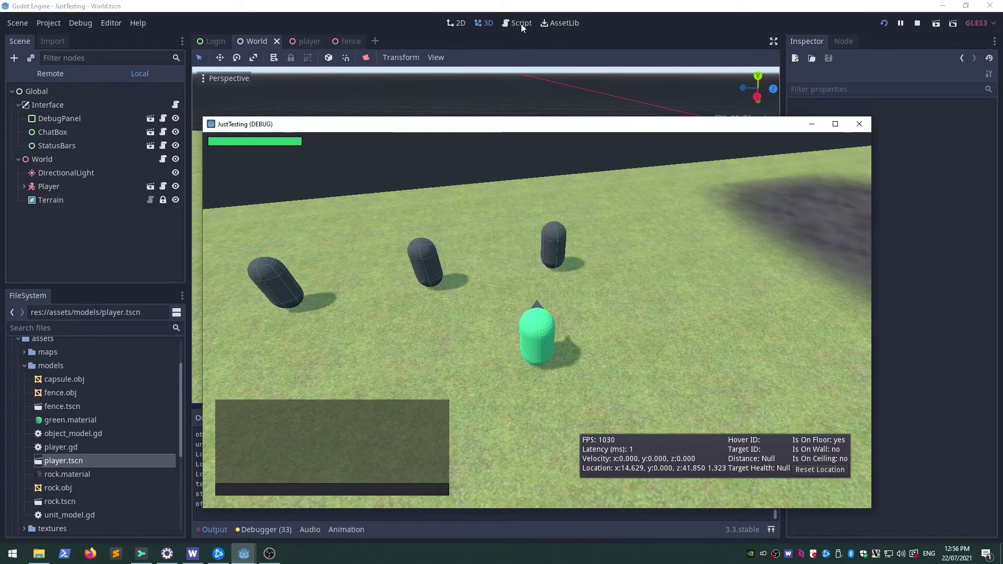
Return to the Godot editor and open the realm_network.gd script.
{"action": "left_click", "coordinate": [522, 24]}
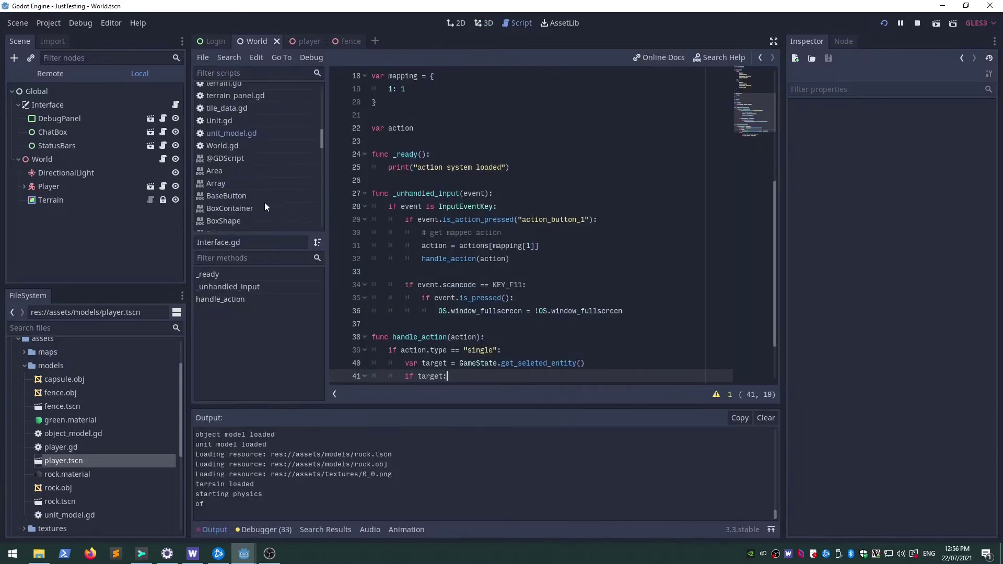
{"action": "scroll", "coordinate": [256, 187], "scroll_direction": "up", "scroll_amount": 5}
{"action": "scroll", "coordinate": [252, 186], "scroll_direction": "down", "scroll_amount": 5}
{"action": "left_click", "coordinate": [257, 171]}
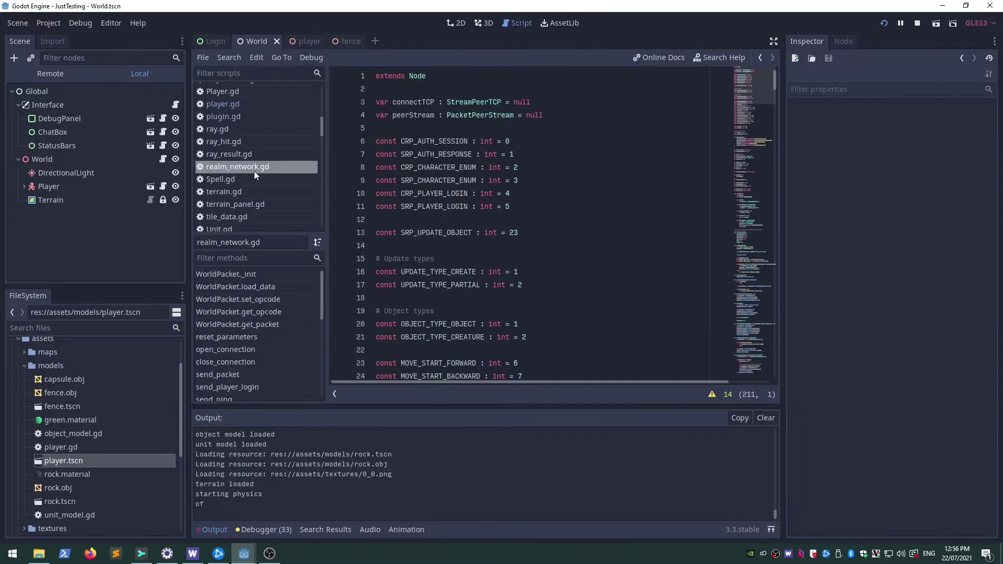
Go to the handle_update_object function and highlight its OBJECT_TYPE_CREATURE case.
{"action": "scroll", "coordinate": [225, 325], "scroll_direction": "down", "scroll_amount": 5}
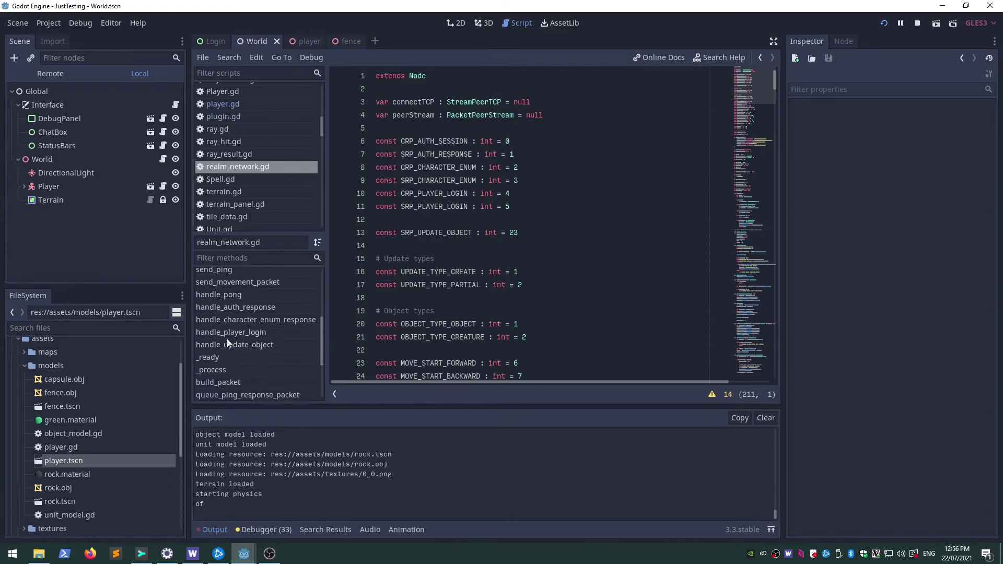
{"action": "left_click", "coordinate": [228, 346]}
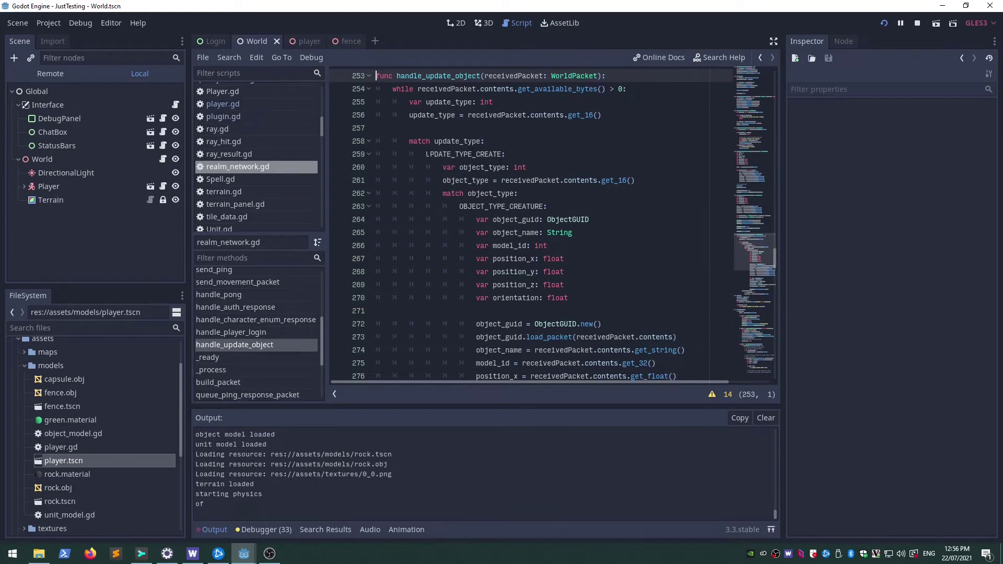
{"action": "scroll", "coordinate": [436, 169], "scroll_direction": "down", "scroll_amount": 1}
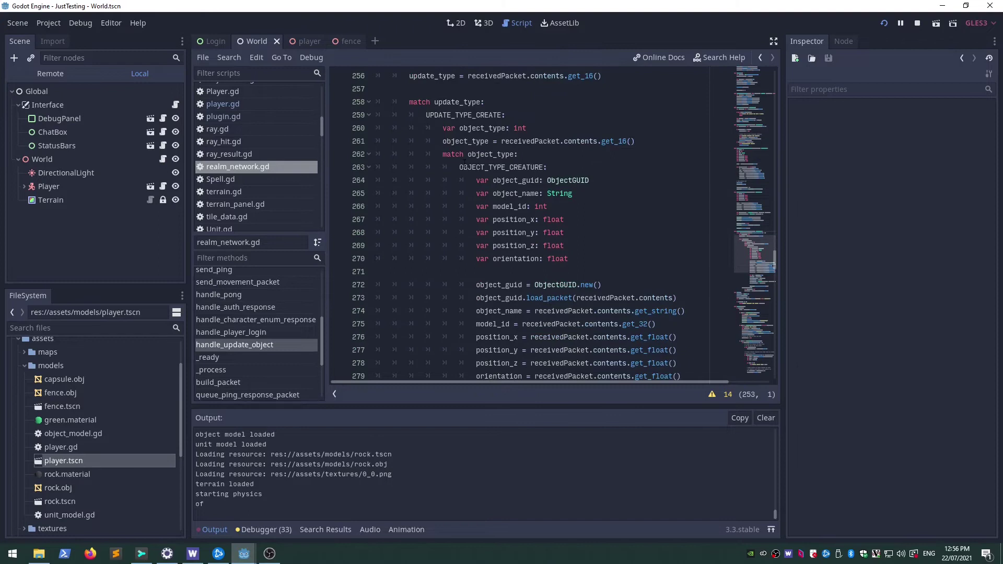
{"action": "left_click_drag", "start_coordinate": [460, 168], "coordinate": [544, 167]}
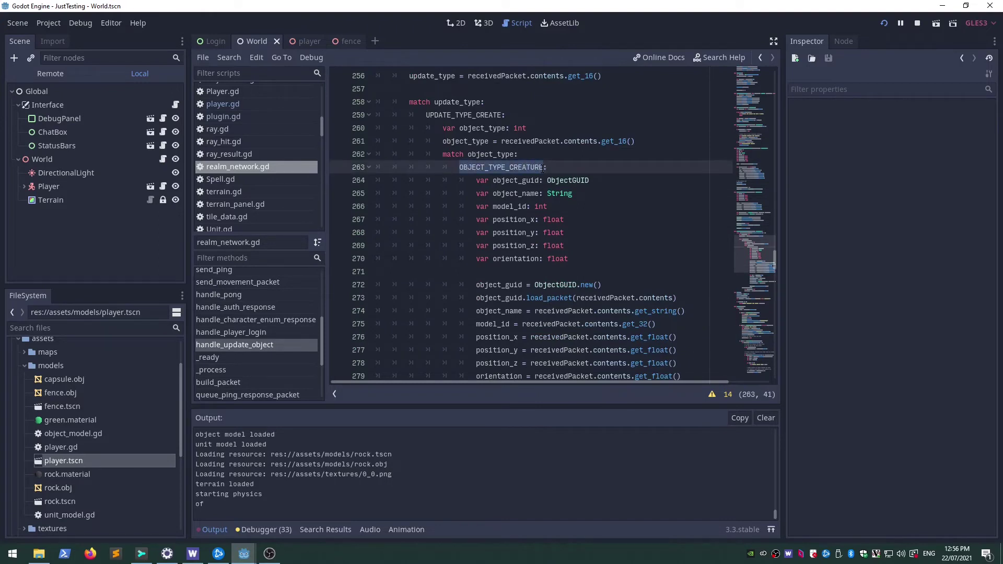
Highlight the packet-reading lines 272 to 279 of the creature case and place the cursor on the WorldUnit.new() line.
{"action": "scroll", "coordinate": [600, 241], "scroll_direction": "down", "scroll_amount": 2}
{"action": "left_click_drag", "start_coordinate": [681, 298], "coordinate": [359, 209]}
{"action": "scroll", "coordinate": [523, 219], "scroll_direction": "down", "scroll_amount": 3}
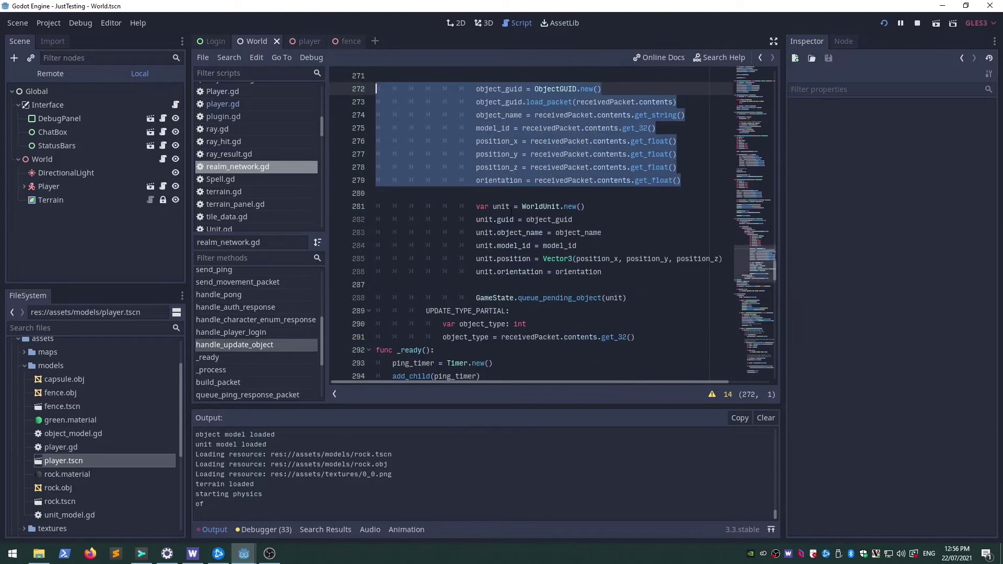
{"action": "left_click", "coordinate": [536, 207]}
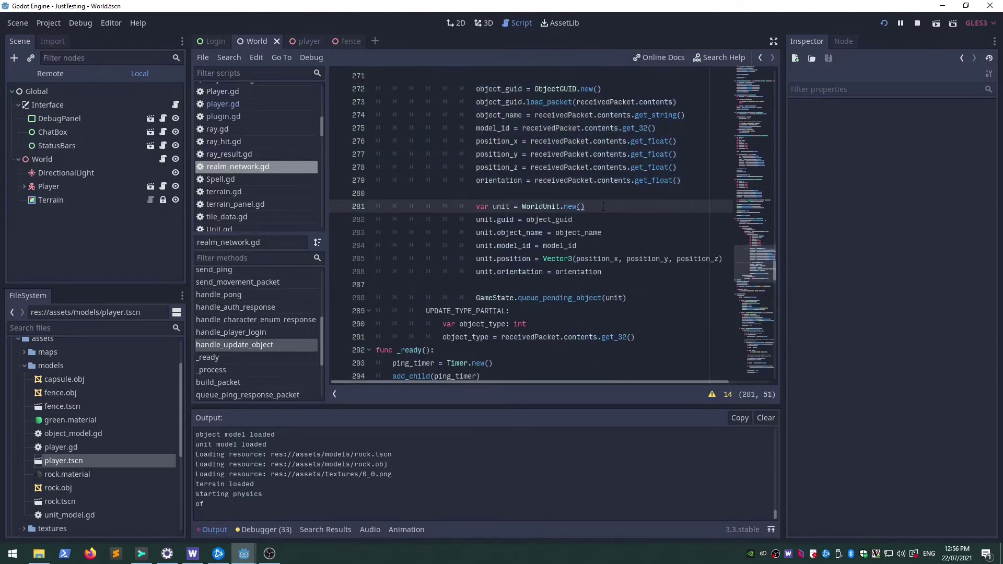
{"action": "left_click", "coordinate": [589, 189]}
{"action": "left_click", "coordinate": [531, 207]}
{"action": "scroll", "coordinate": [629, 234], "scroll_direction": "down", "scroll_amount": 1}
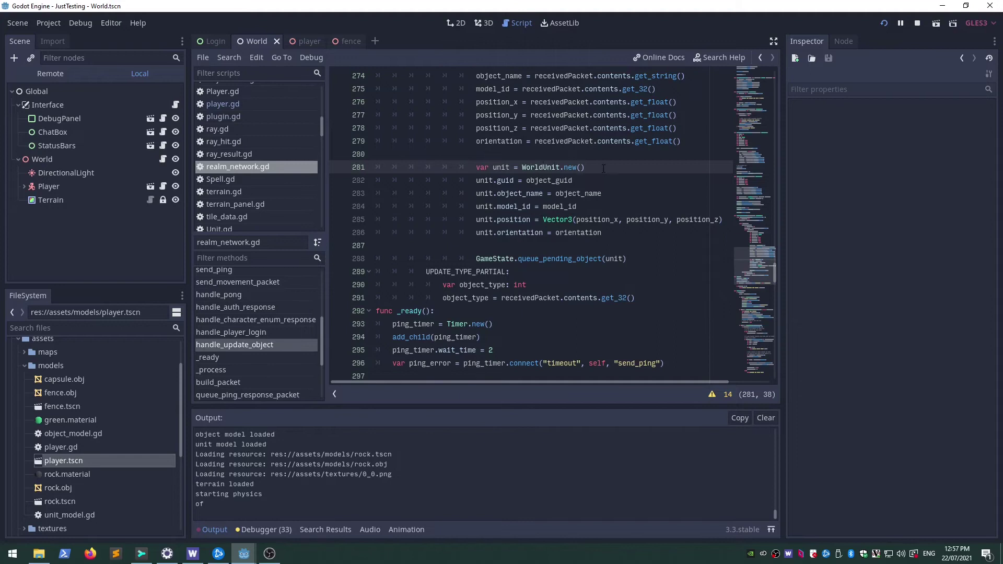
Open the WorldUnit class definition and review its parent class, class name, variables and functions.
{"action": "left_click", "coordinate": [544, 167], "text": "ctrl"}
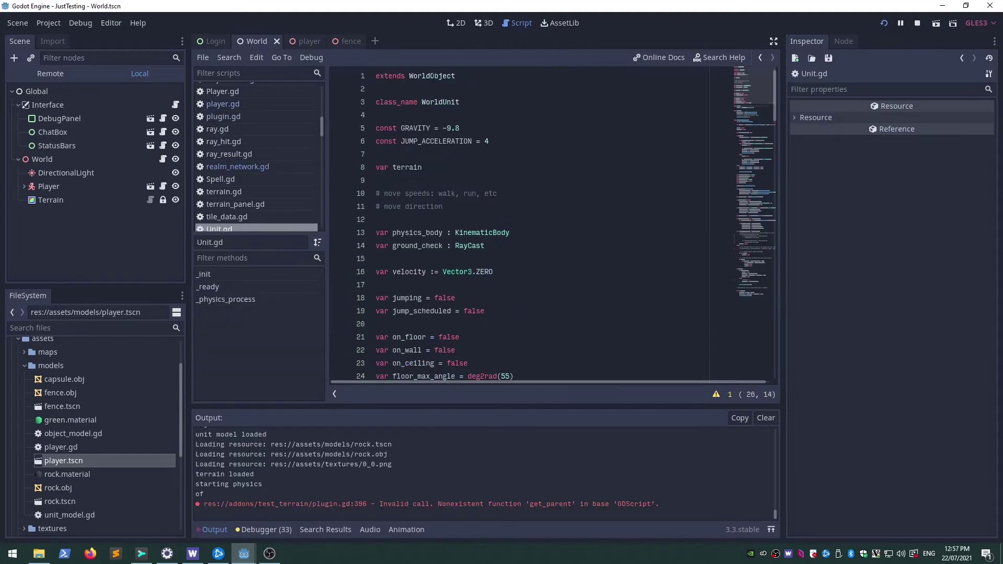
{"action": "left_click_drag", "start_coordinate": [411, 77], "coordinate": [445, 88]}
{"action": "left_click_drag", "start_coordinate": [421, 102], "coordinate": [461, 103]}
{"action": "scroll", "coordinate": [531, 194], "scroll_direction": "down", "scroll_amount": 3}
{"action": "scroll", "coordinate": [531, 194], "scroll_direction": "down", "scroll_amount": 3}
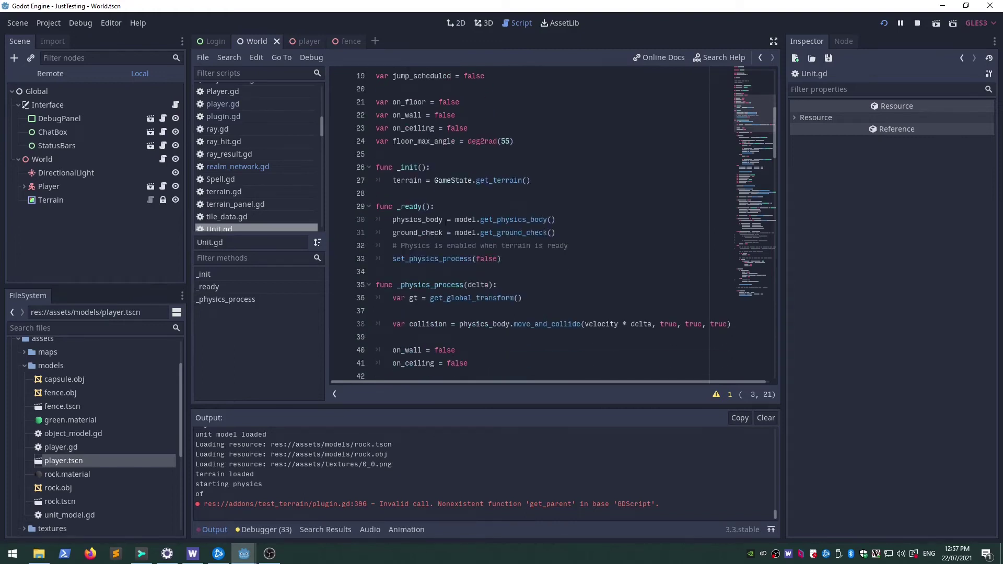
{"action": "scroll", "coordinate": [462, 206], "scroll_direction": "down", "scroll_amount": 4}
{"action": "scroll", "coordinate": [476, 212], "scroll_direction": "up", "scroll_amount": 6}
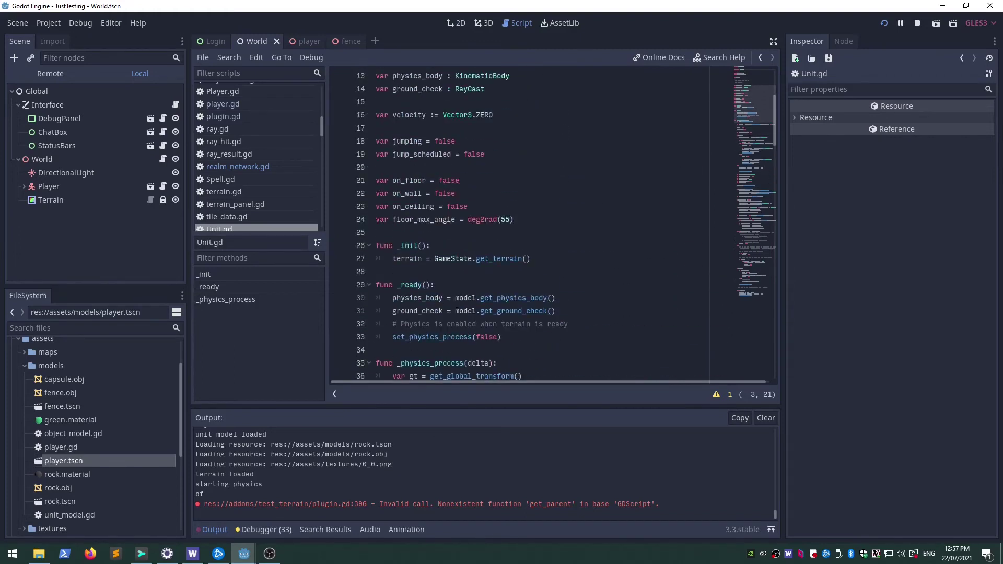
{"action": "scroll", "coordinate": [472, 302], "scroll_direction": "down", "scroll_amount": 2}
Highlight the get_physics_body() and get_ground_check() calls in the _ready function of Unit.gd.
{"action": "double_click", "coordinate": [518, 220]}
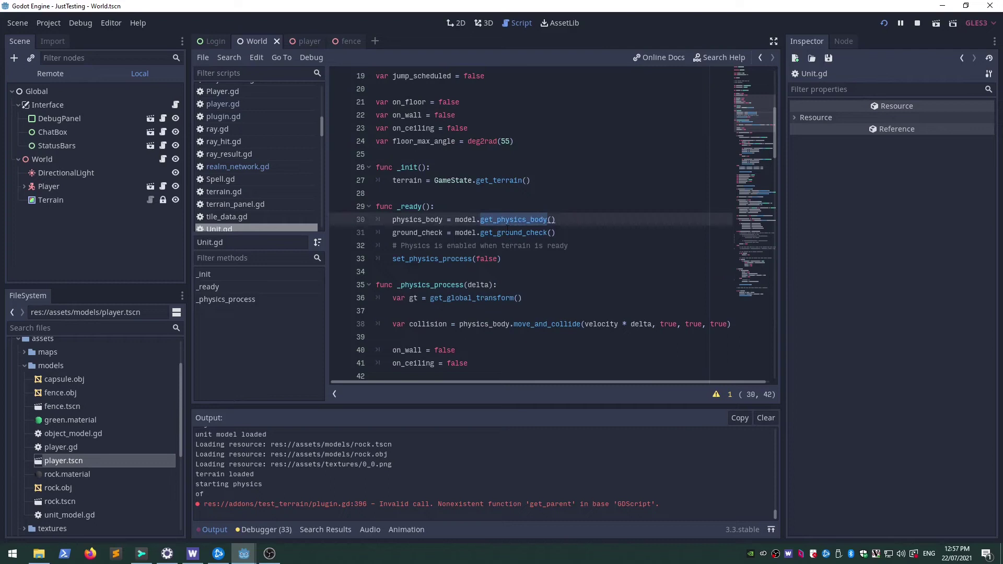
{"action": "double_click", "coordinate": [509, 231]}
{"action": "double_click", "coordinate": [508, 221]}
{"action": "double_click", "coordinate": [512, 232]}
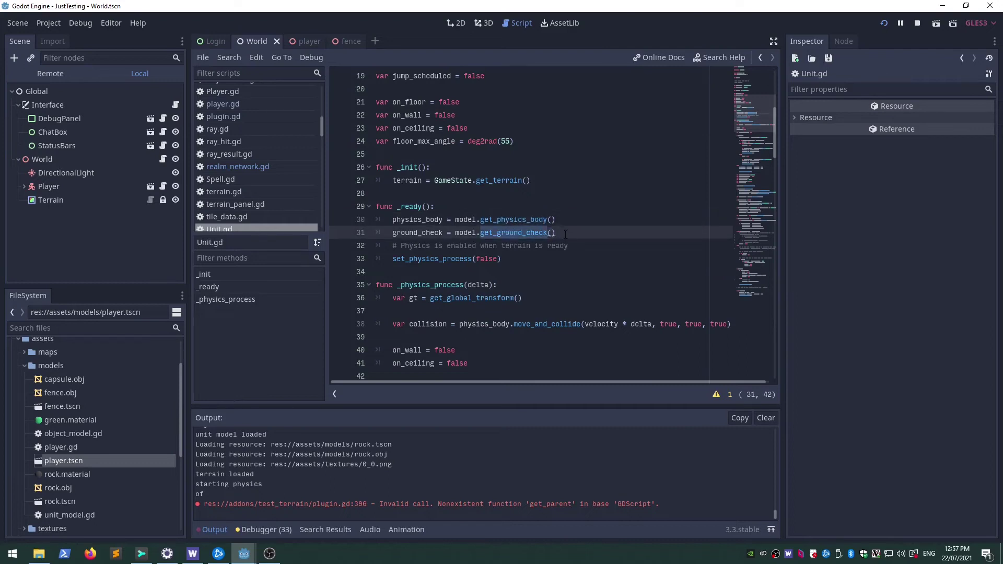
{"action": "left_click_drag", "start_coordinate": [565, 234], "coordinate": [351, 215]}
{"action": "left_click", "coordinate": [449, 206]}
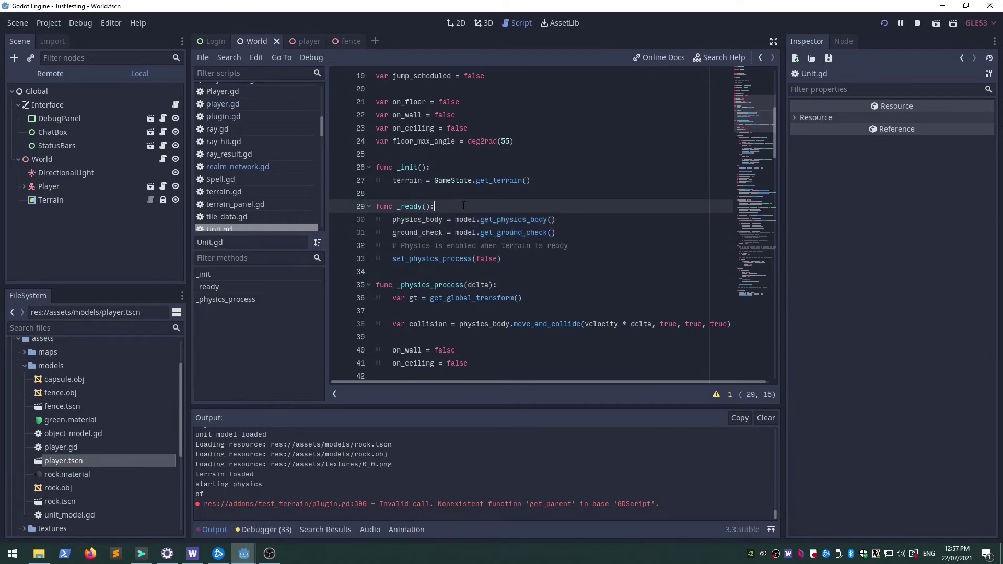
Insert velocity.x = 1 below the get_global_transform() line in _physics_process and apply it to the running game.
{"action": "scroll", "coordinate": [501, 208], "scroll_direction": "down", "scroll_amount": 2}
{"action": "scroll", "coordinate": [491, 199], "scroll_direction": "down", "scroll_amount": 4}
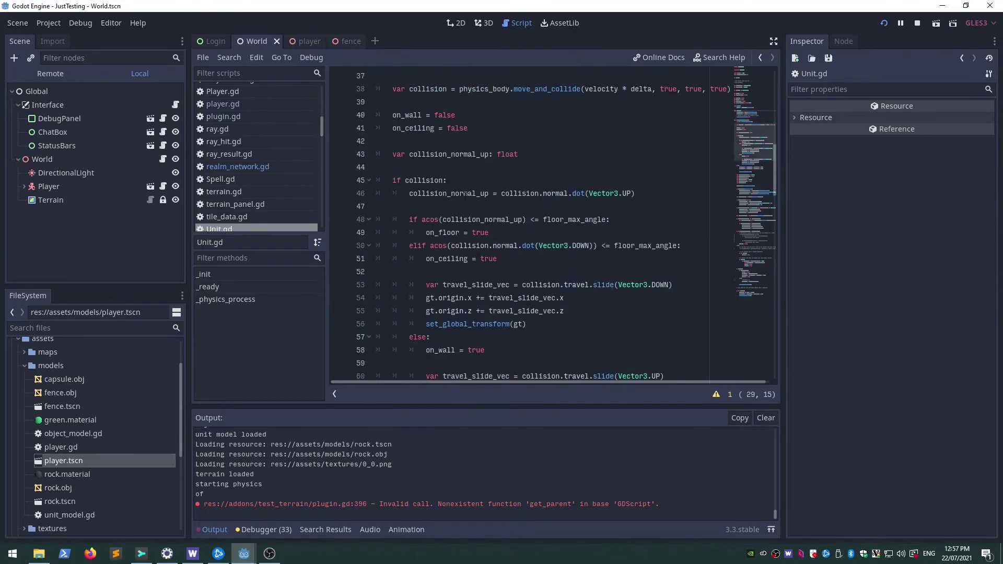
{"action": "scroll", "coordinate": [447, 209], "scroll_direction": "up", "scroll_amount": 2}
{"action": "left_click", "coordinate": [552, 141]}
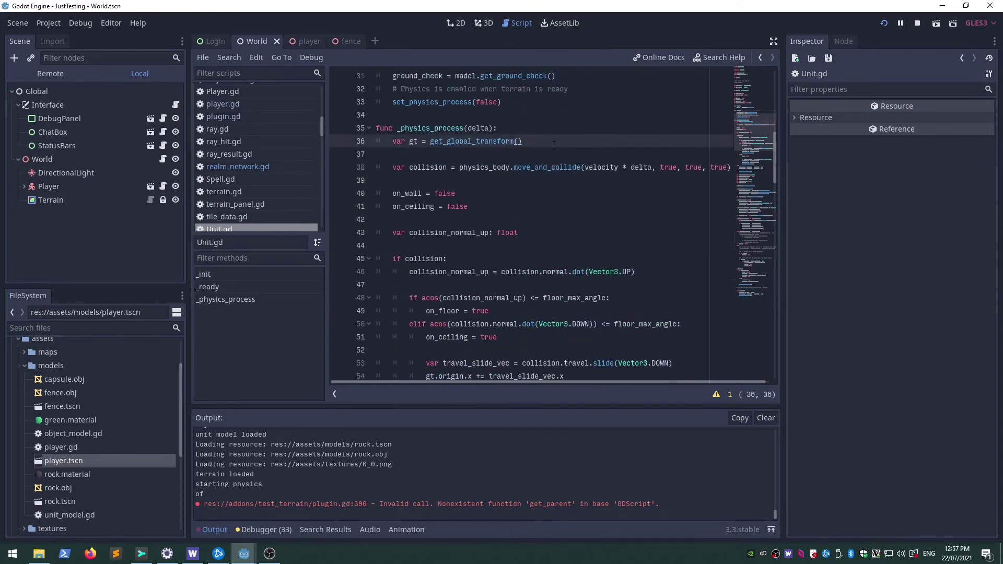
{"action": "key", "text": "Return"}
{"action": "key", "text": "Return"}
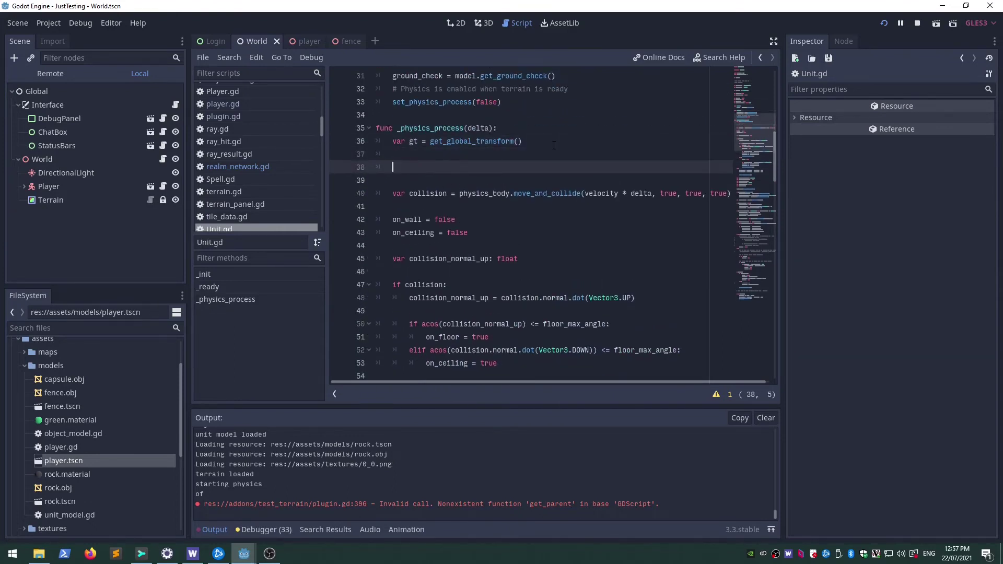
{"action": "type", "text": "velocity.x = 1"}
{"action": "key", "text": "F5"}
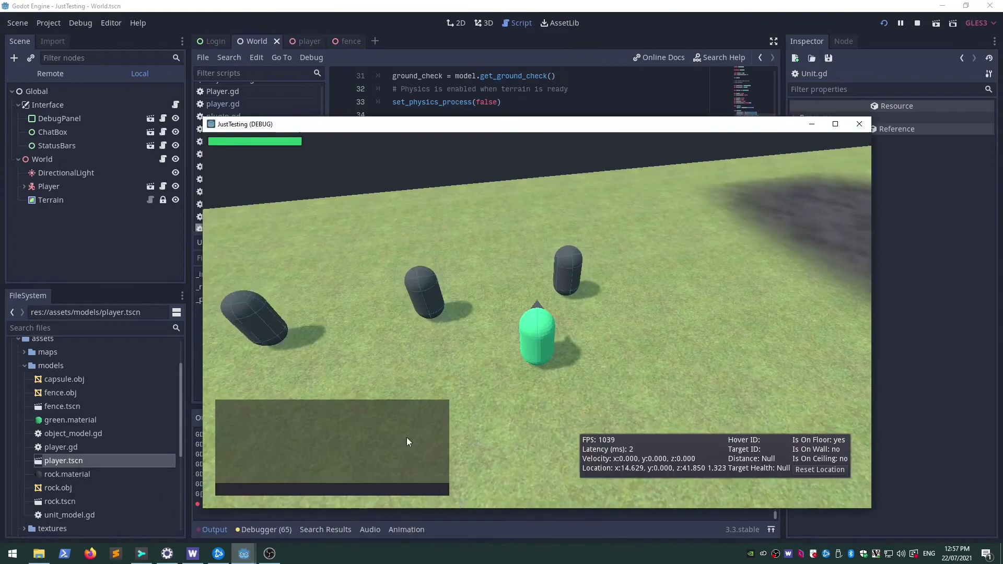
Walk the green character and orbit the game camera toward the capsules, then return to the velocity.x line in Unit.gd.
{"action": "key", "text": "w"}
{"action": "right_click_drag", "start_coordinate": [594, 240], "coordinate": [852, 239]}
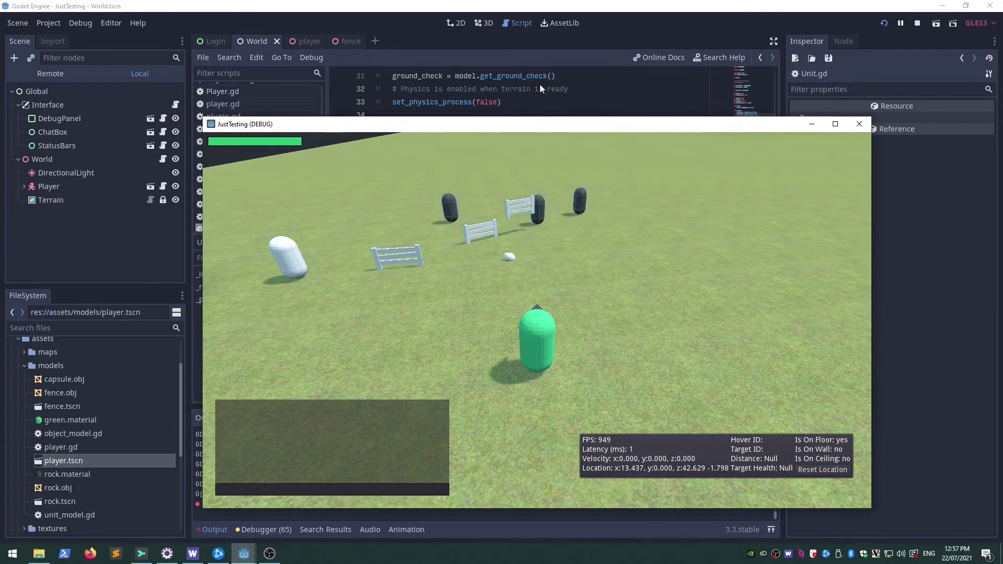
{"action": "left_click", "coordinate": [595, 72]}
{"action": "left_click", "coordinate": [458, 167]}
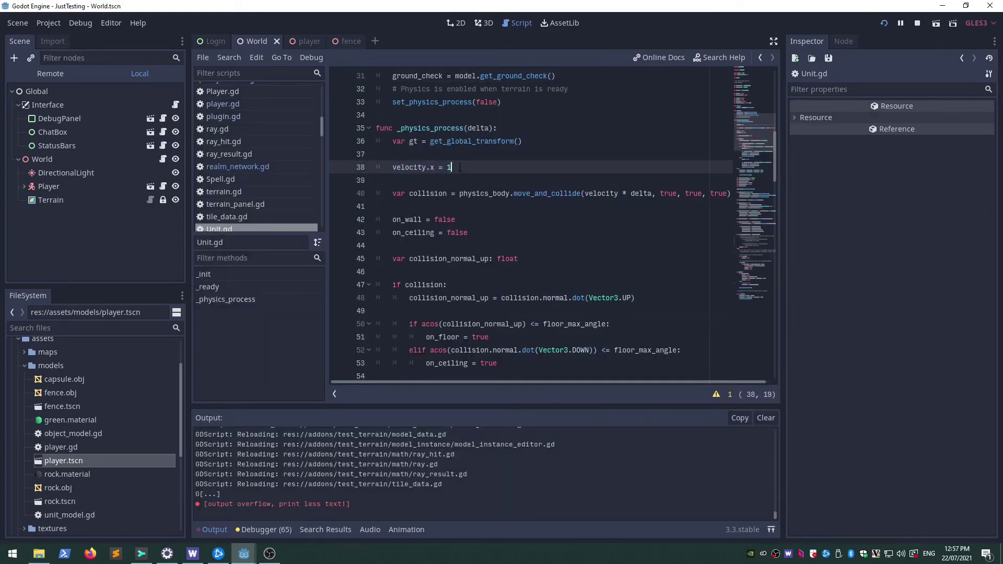
{"action": "scroll", "coordinate": [474, 230], "scroll_direction": "up", "scroll_amount": 1}
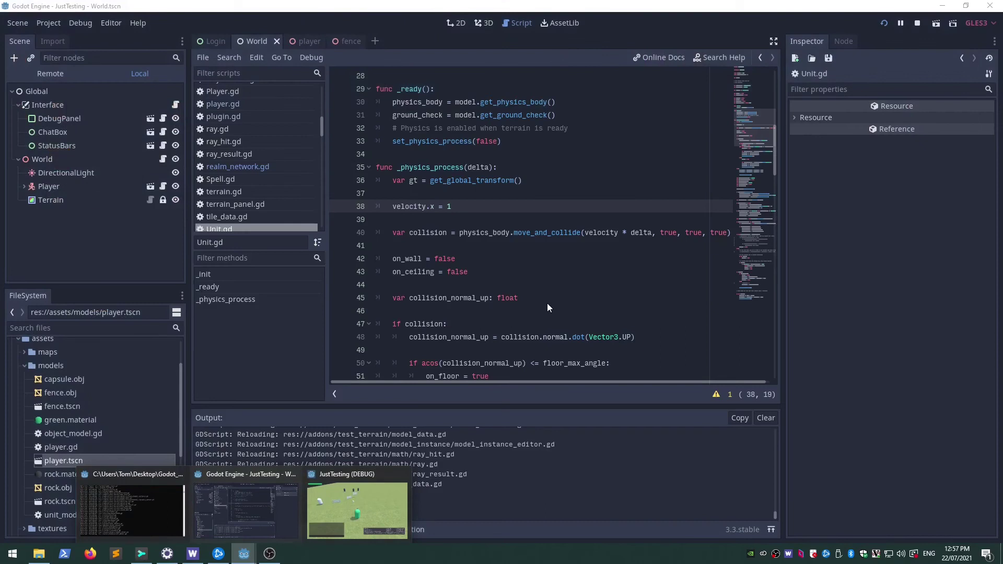
Switch back to the JustTesting (DEBUG) window and walk the green character past the fences up to the dark capsules.
{"action": "left_click", "coordinate": [377, 496]}
{"action": "right_click_drag", "start_coordinate": [459, 353], "coordinate": [548, 253]}
{"action": "key", "text": "w"}
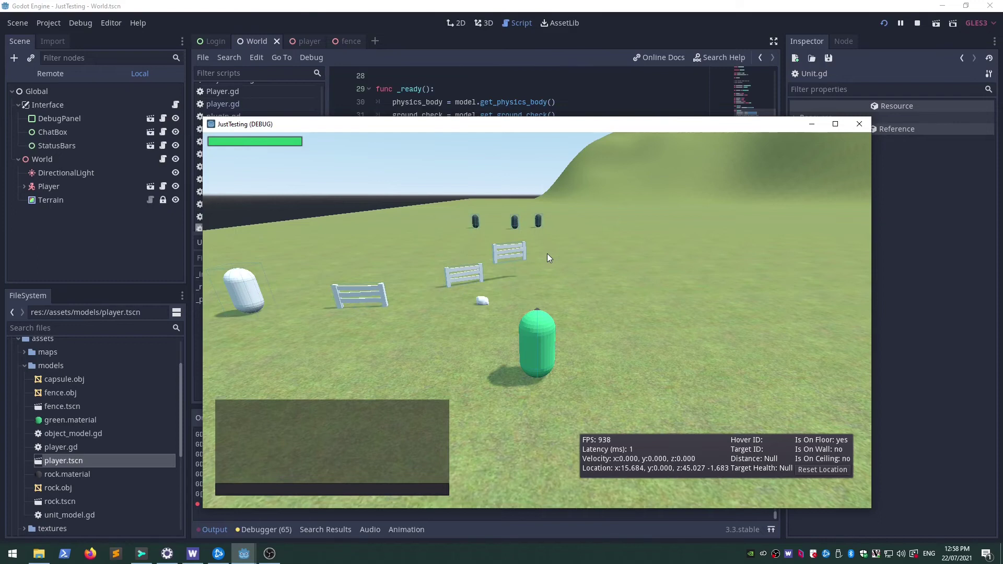
{"action": "key", "text": "w"}
{"action": "right_click_drag", "start_coordinate": [547, 253], "coordinate": [356, 264]}
{"action": "key", "text": "w"}
{"action": "key", "text": "w"}
{"action": "right_click_drag", "start_coordinate": [547, 257], "coordinate": [313, 261]}
{"action": "key", "text": "w"}
{"action": "key", "text": "a"}
{"action": "left_click_drag", "start_coordinate": [313, 261], "coordinate": [515, 283]}
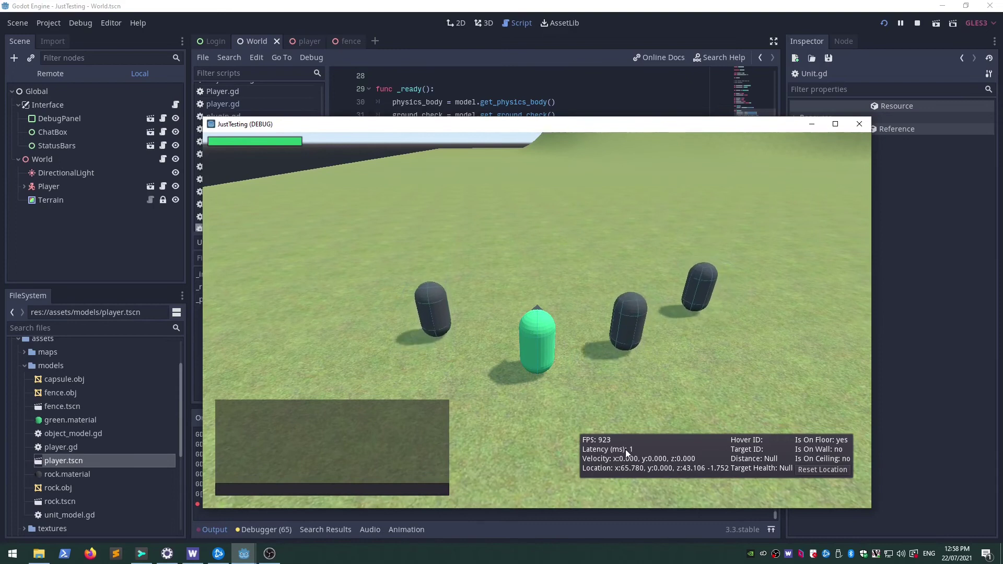
Walk the green character around the dark capsules and turn the camera to face back toward the fences.
{"action": "key", "text": "a"}
{"action": "right_click_drag", "start_coordinate": [584, 332], "coordinate": [993, 316]}
{"action": "key", "text": "w"}
{"action": "key", "text": "s"}
{"action": "key", "text": "w"}
{"action": "key", "text": "w"}
{"action": "key", "text": "a"}
{"action": "right_click_drag", "start_coordinate": [537, 320], "coordinate": [616, 313]}
{"action": "key", "text": "w"}
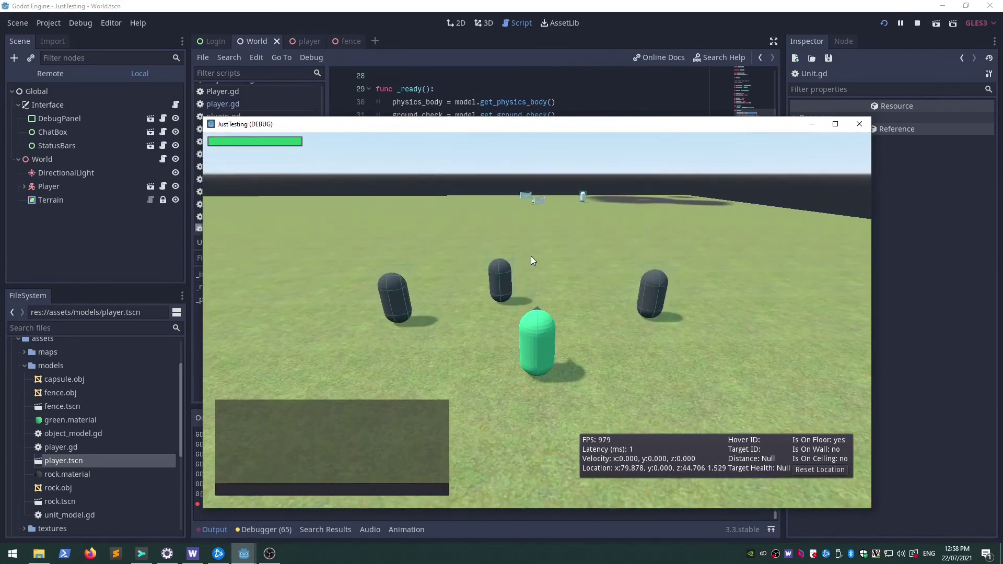
Close the game, run the project again, and log in with the prefilled account to enter the world.
{"action": "key", "text": "alt+F4"}
{"action": "left_click", "coordinate": [883, 21]}
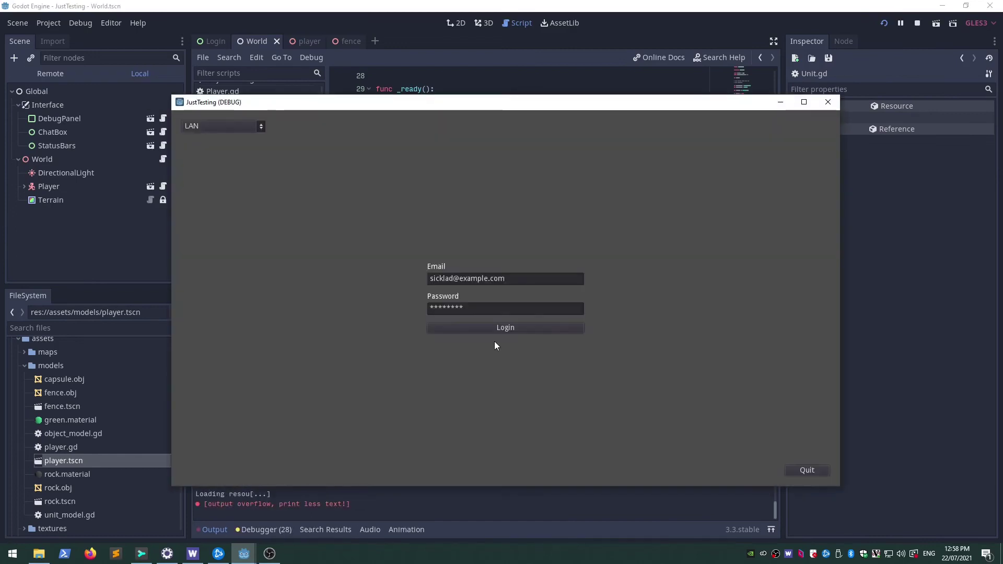
{"action": "left_click", "coordinate": [497, 330]}
{"action": "left_click", "coordinate": [517, 442]}
{"action": "key", "text": "w"}
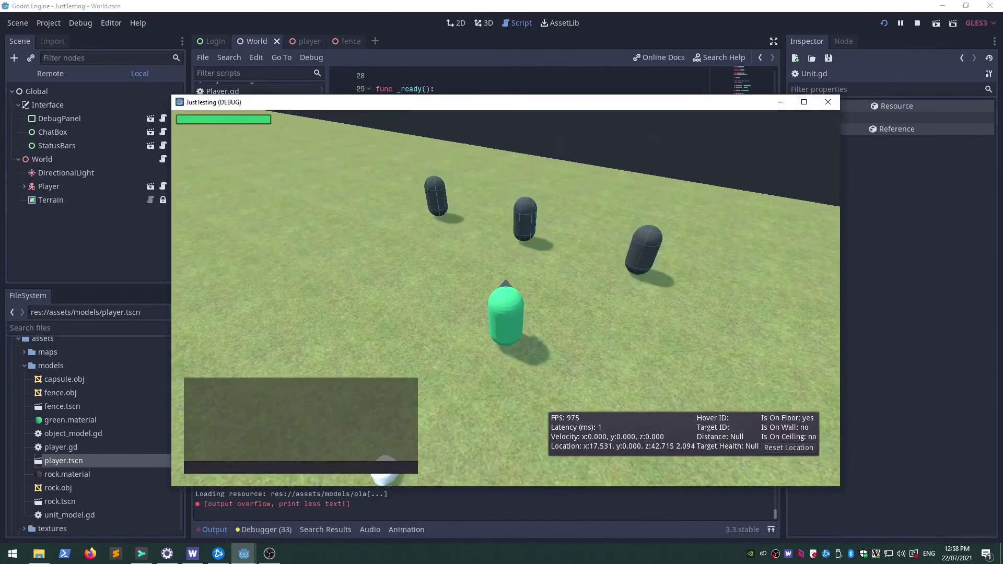
Walk the green character around the rock and fences while keeping the dark capsules in view.
{"action": "key", "text": "w"}
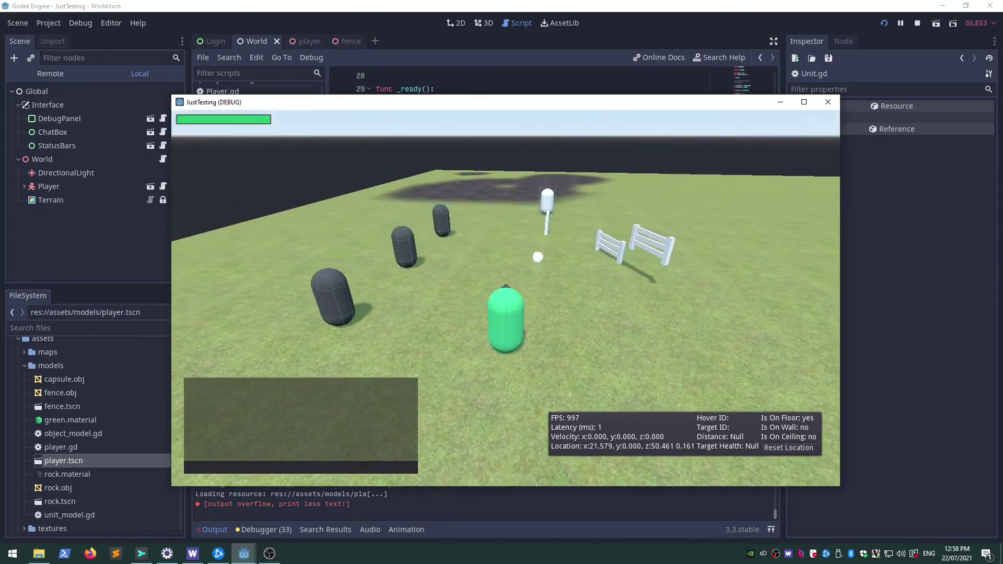
{"action": "key", "text": "w"}
{"action": "key", "text": "w"}
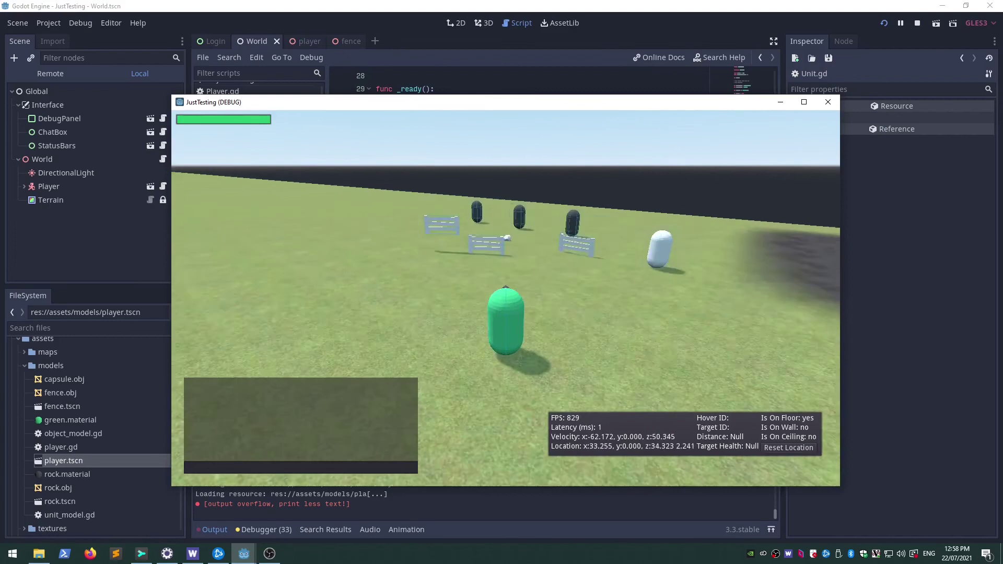
{"action": "key", "text": "w"}
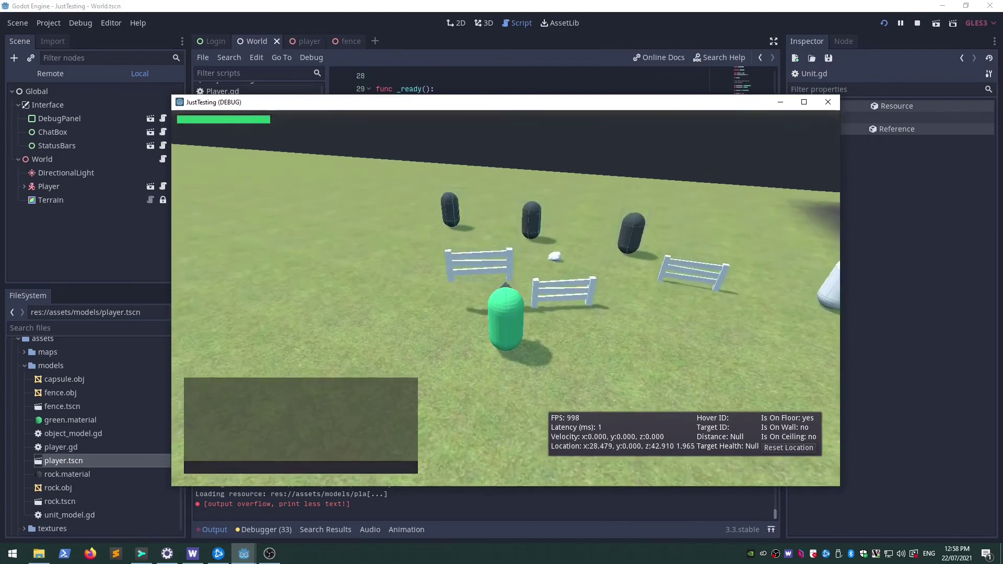
{"action": "key", "text": "s"}
{"action": "key", "text": "w"}
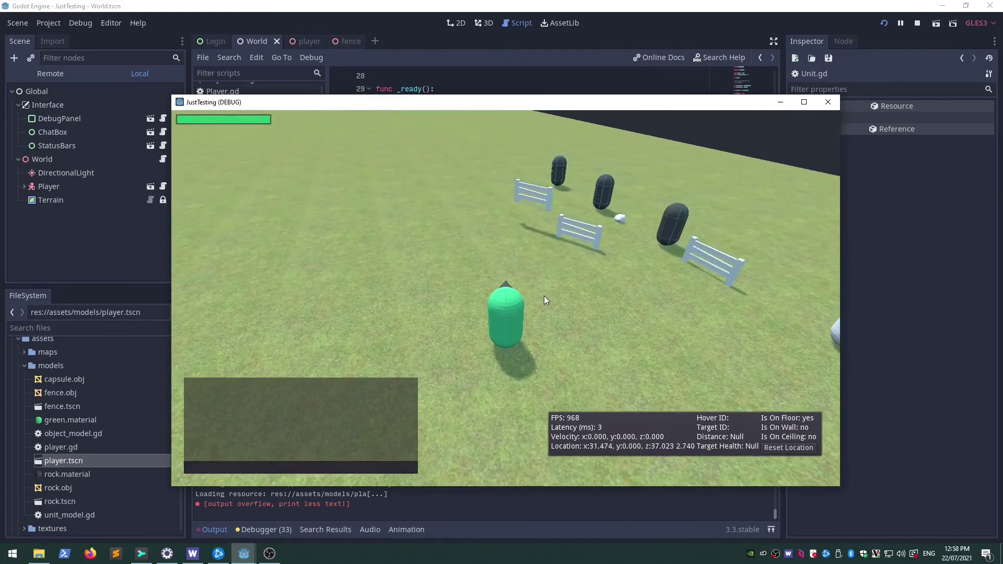
Follow the dark capsules across the grass past the fences and face them from the far side.
{"action": "right_click_drag", "start_coordinate": [544, 297], "coordinate": [542, 302]}
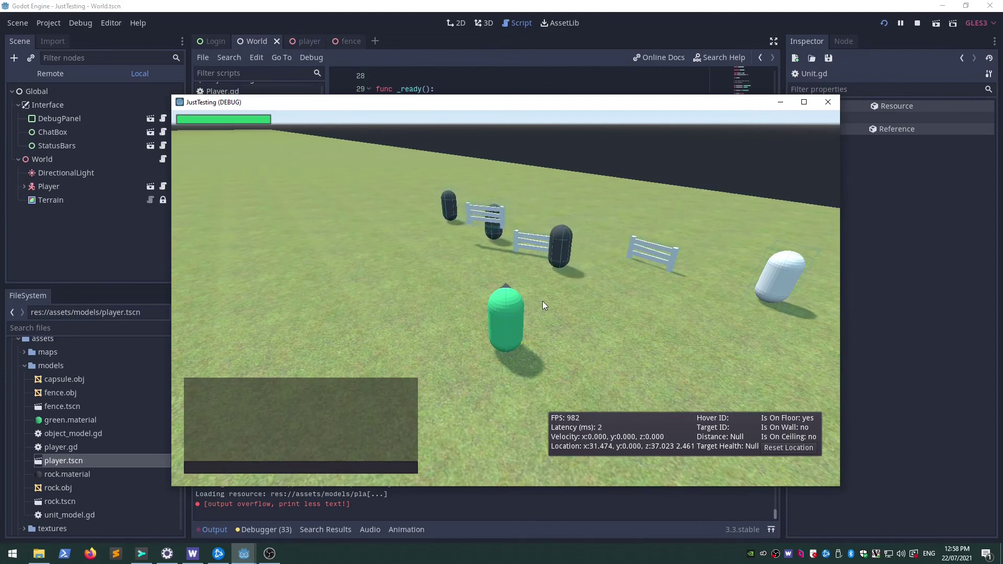
{"action": "key", "text": "s"}
{"action": "right_click_drag", "start_coordinate": [542, 301], "coordinate": [590, 311]}
{"action": "key", "text": "a"}
{"action": "key", "text": "w"}
{"action": "right_click_drag", "start_coordinate": [506, 299], "coordinate": [560, 272]}
{"action": "key", "text": "w"}
{"action": "key", "text": "w"}
{"action": "key", "text": "w"}
{"action": "key", "text": "d"}
{"action": "key", "text": "d"}
{"action": "key", "text": "w"}
{"action": "key", "text": "a"}
{"action": "key", "text": "s"}
{"action": "key", "text": "d"}
{"action": "key", "text": "a"}
{"action": "right_click_drag", "start_coordinate": [493, 290], "coordinate": [473, 266]}
{"action": "key", "text": "w"}
{"action": "right_click_drag", "start_coordinate": [506, 293], "coordinate": [758, 324]}
{"action": "key", "text": "a"}
{"action": "key", "text": "a"}
{"action": "key", "text": "w"}
{"action": "key", "text": "w"}
{"action": "key", "text": "d"}
{"action": "key", "text": "w"}
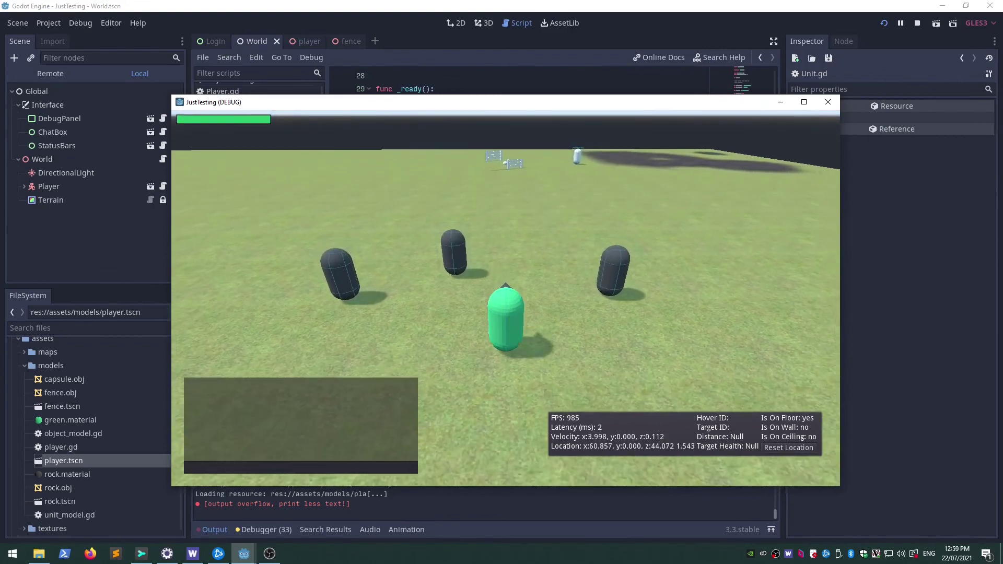
{"action": "key", "text": "w"}
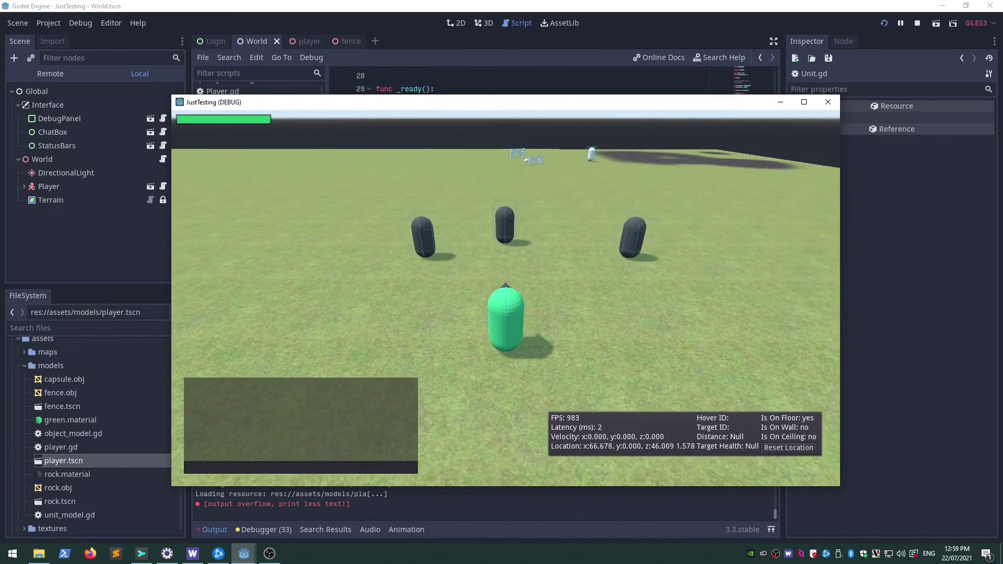